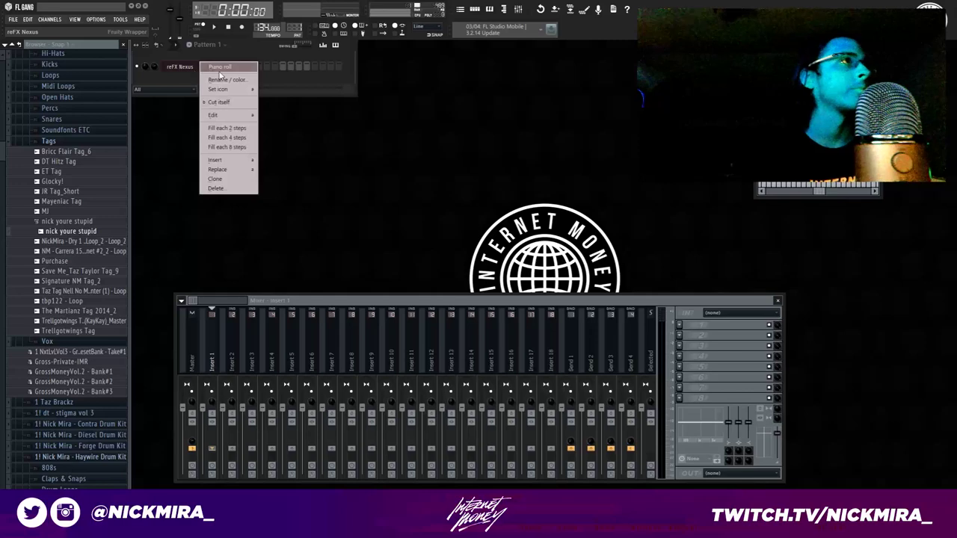
Open the piano roll for the reFX Nexus channel and collapse the Tags folder in the file browser.
{"action": "left_click", "coordinate": [227, 73]}
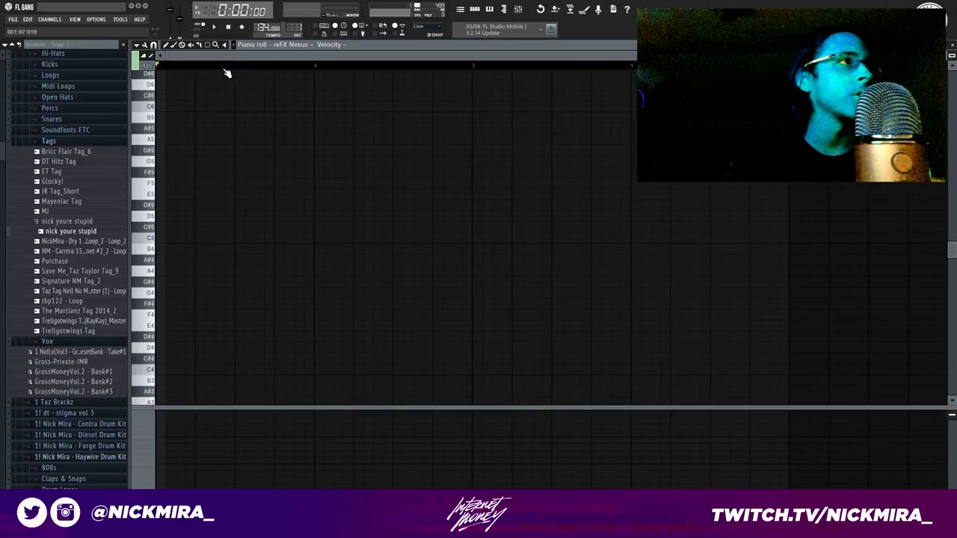
{"action": "scroll", "coordinate": [359, 182], "scroll_direction": "up", "scroll_amount": 4}
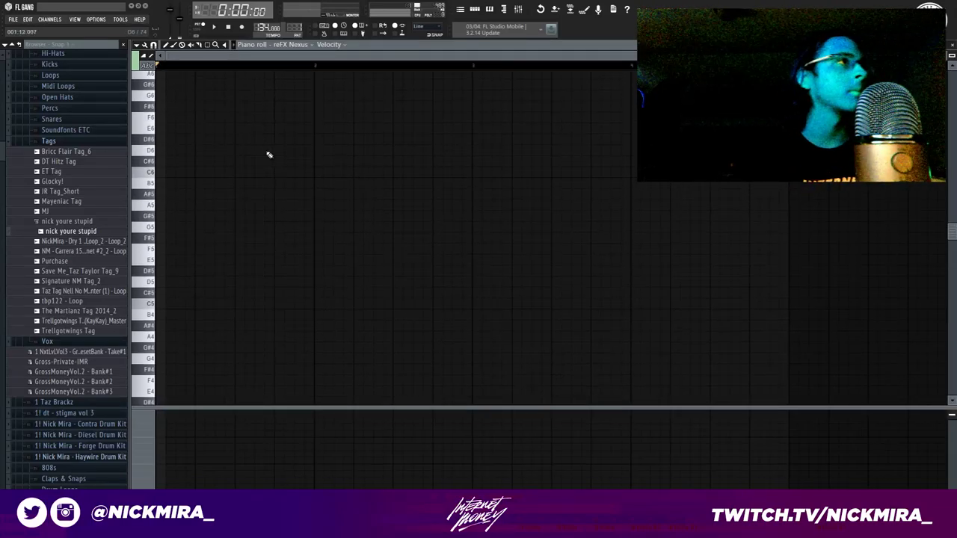
{"action": "left_click", "coordinate": [90, 142]}
{"action": "scroll", "coordinate": [99, 149], "scroll_direction": "up", "scroll_amount": 7}
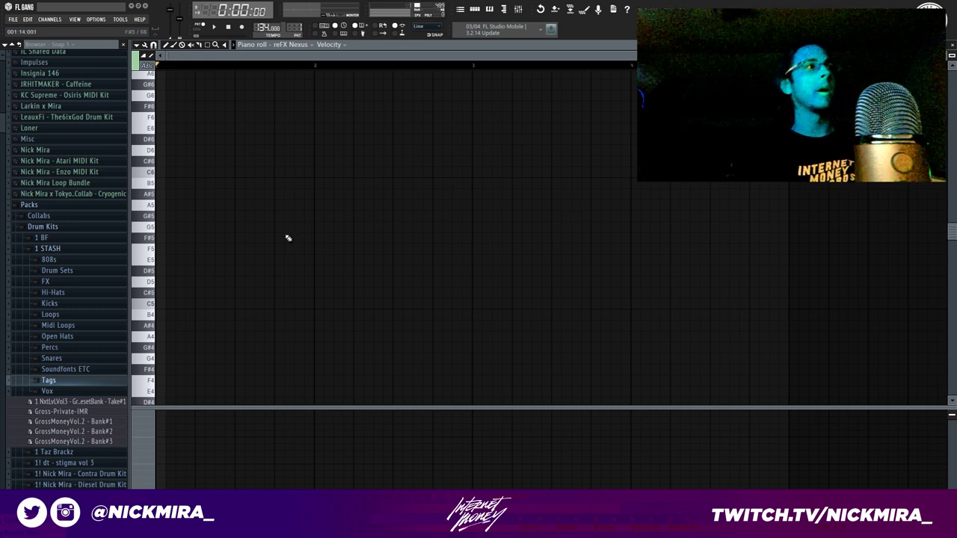
Show the reFX Nexus plugin window to check its preset, and return to the channel's piano roll.
{"action": "key", "text": "F7"}
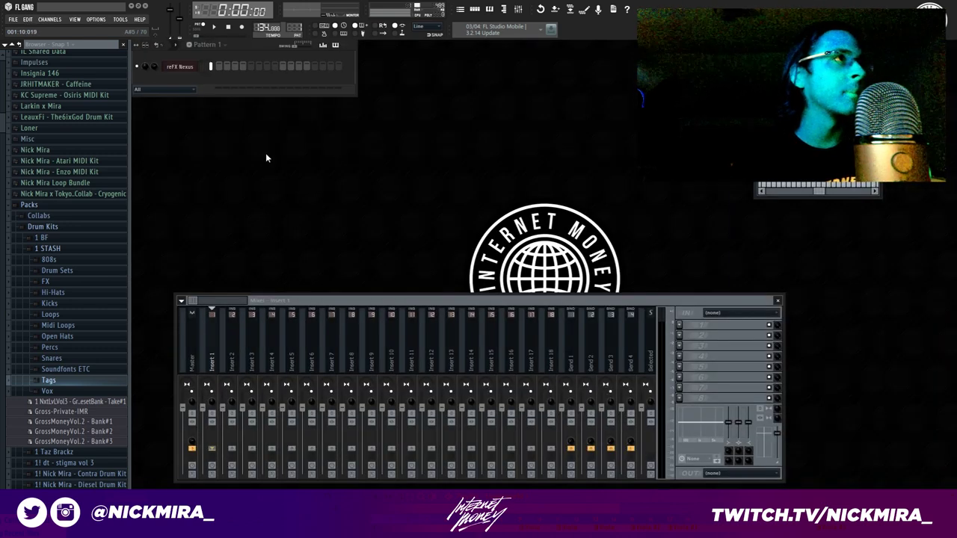
{"action": "left_click", "coordinate": [194, 65]}
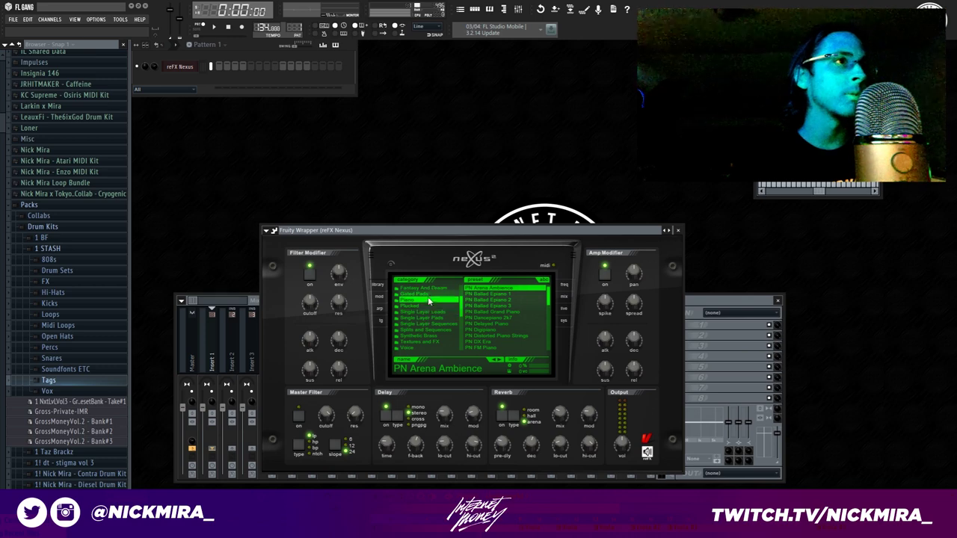
{"action": "right_click", "coordinate": [196, 69]}
{"action": "left_click", "coordinate": [217, 75]}
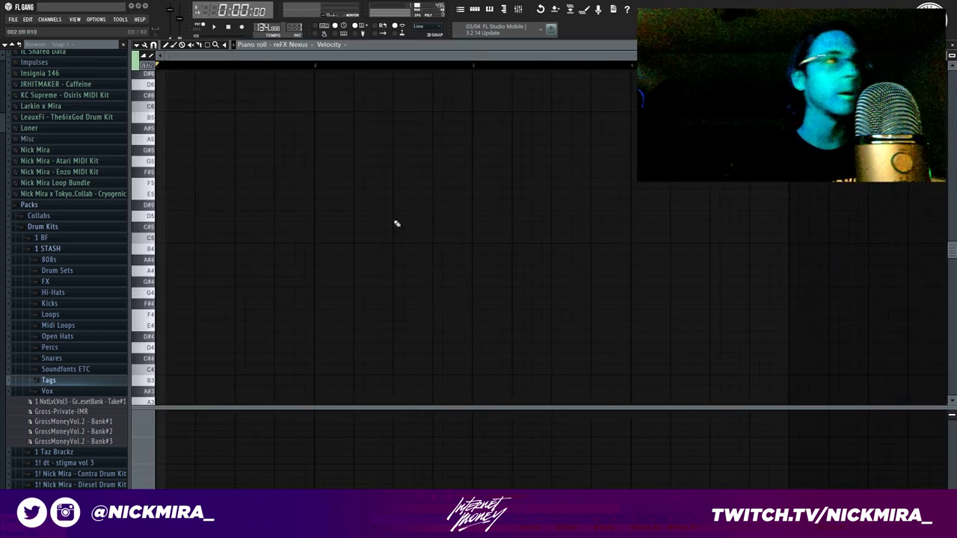
Enter the notes C5, C#5, C#5, C5 and G5 two steps apart in bar 1, and lengthen the first four.
{"action": "left_click", "coordinate": [159, 237]}
{"action": "left_click", "coordinate": [178, 227]}
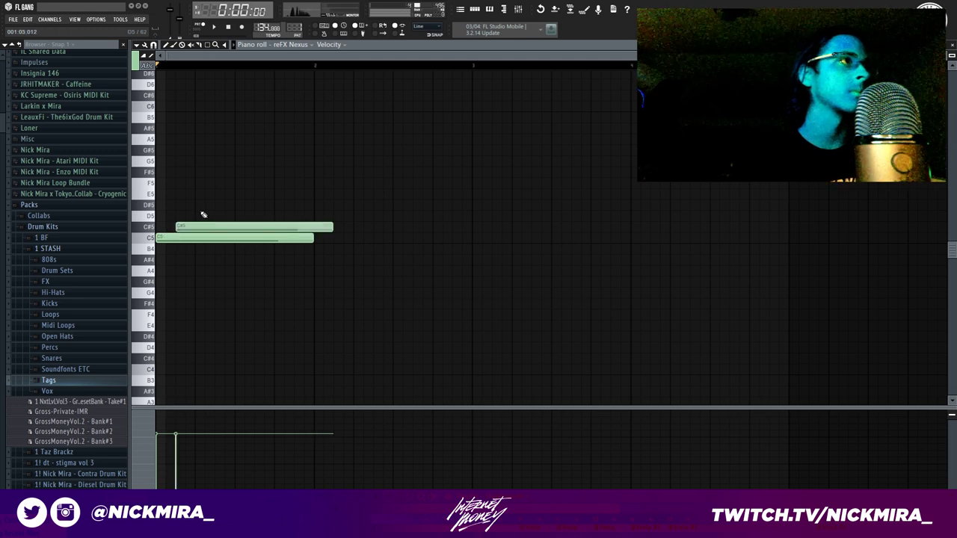
{"action": "left_click", "coordinate": [203, 225]}
{"action": "key", "text": "ctrl+q"}
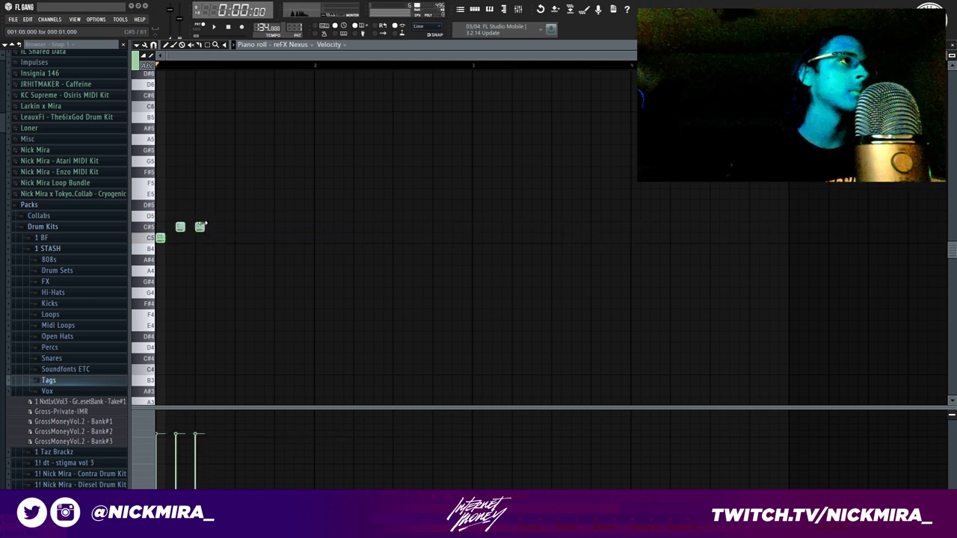
{"action": "key", "text": "space"}
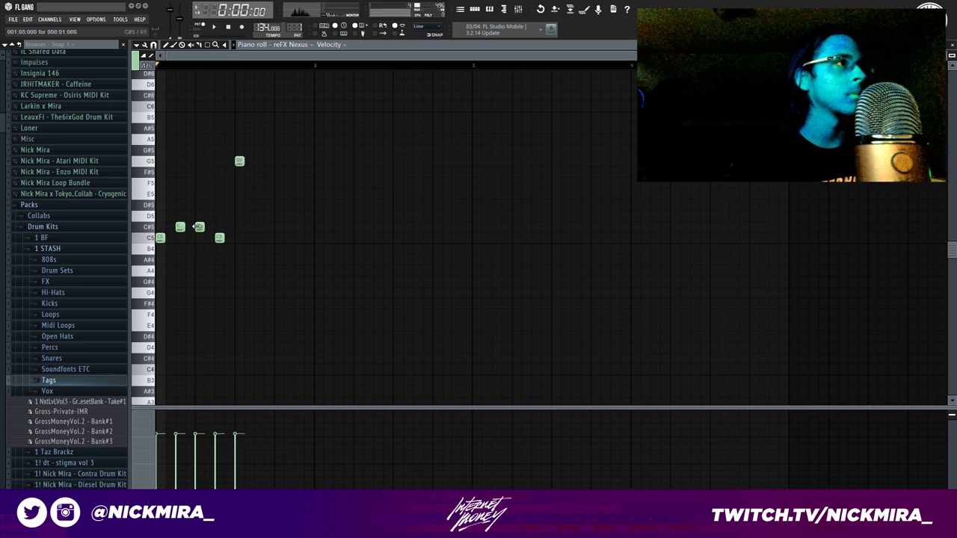
{"action": "left_click_drag", "start_coordinate": [160, 238], "coordinate": [279, 236]}
{"action": "left_click", "coordinate": [279, 246]}
Try the first note four semitones lower at G#4 while playing the pattern, and return it to C5.
{"action": "key", "text": "shift+Down"}
{"action": "key", "text": "shift+Down"}
{"action": "key", "text": "shift+Down"}
{"action": "key", "text": "shift+Down"}
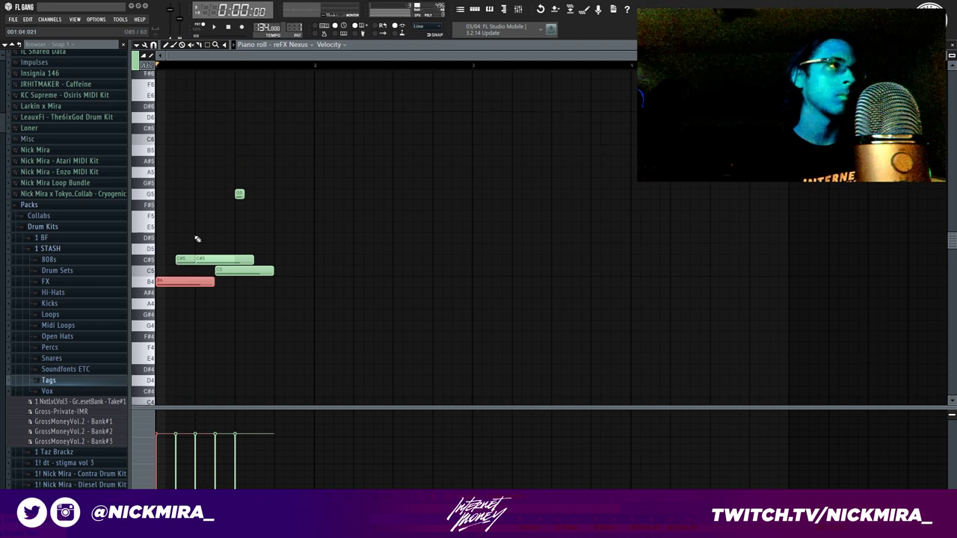
{"action": "scroll", "coordinate": [197, 240], "scroll_direction": "up", "scroll_amount": 1}
{"action": "key", "text": "space"}
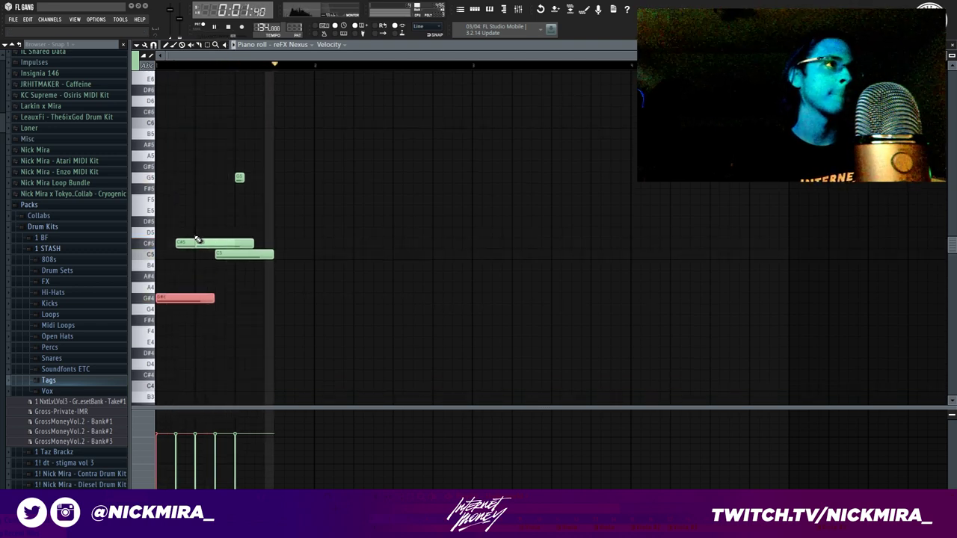
{"action": "key", "text": "shift+Up"}
{"action": "key", "text": "shift+Up"}
{"action": "key", "text": "shift+Up"}
{"action": "key", "text": "shift+Up"}
{"action": "scroll", "coordinate": [197, 239], "scroll_direction": "up", "scroll_amount": 2}
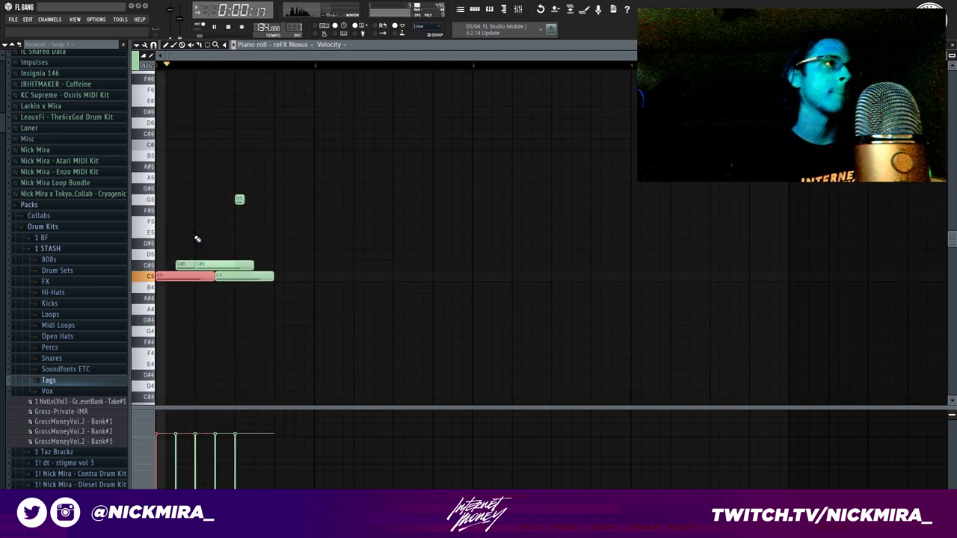
Lengthen the G5 note to the end of bar 1, and repeat the phrase in bar 2 with all notes an octave higher.
{"action": "key", "text": "ctrl+d"}
{"action": "left_click_drag", "start_coordinate": [242, 198], "coordinate": [321, 202]}
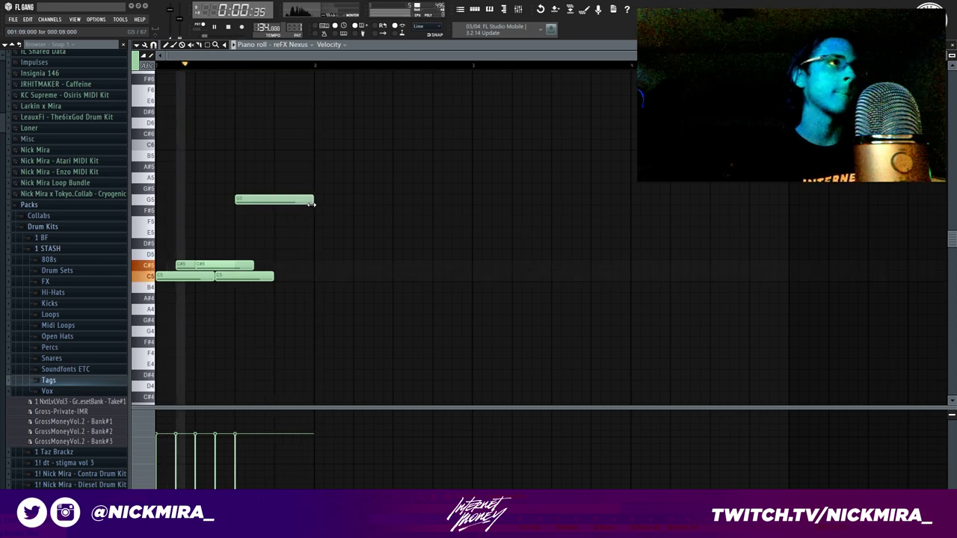
{"action": "key", "text": "ctrl+b"}
{"action": "key", "text": "ctrl+d"}
{"action": "key", "text": "space"}
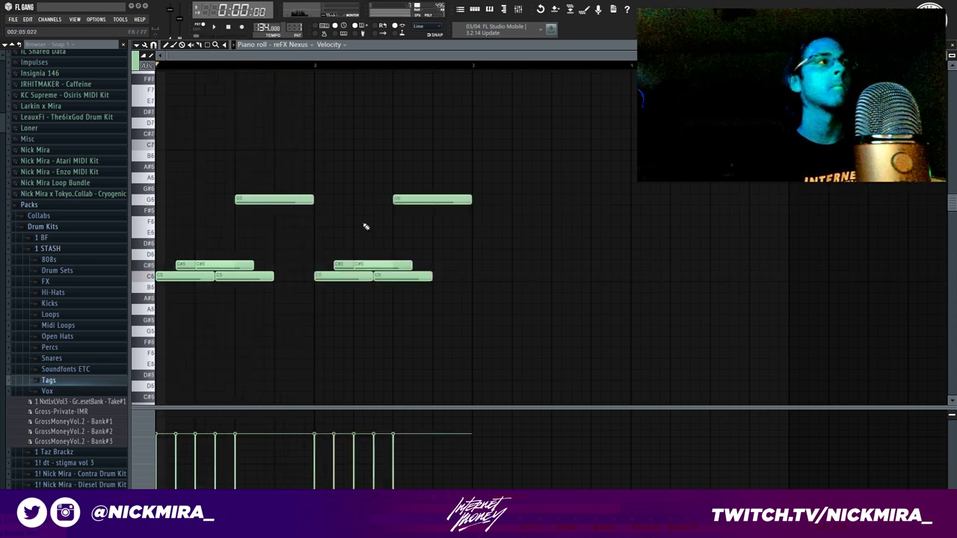
Lower all notes six semitones so the phrase starts on F#5, and repeat it to fill four bars.
{"action": "key", "text": "shift+Down"}
{"action": "key", "text": "shift+Down"}
{"action": "key", "text": "shift+Down"}
{"action": "key", "text": "shift+Down"}
{"action": "key", "text": "shift+Down"}
{"action": "key", "text": "shift+Down"}
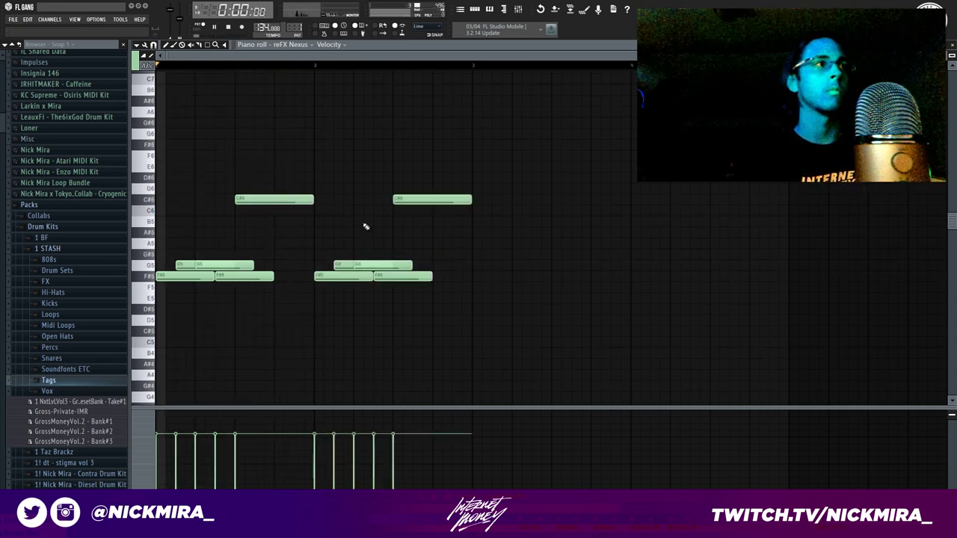
{"action": "key", "text": "space"}
{"action": "key", "text": "ctrl+b"}
{"action": "key", "text": "ctrl+d"}
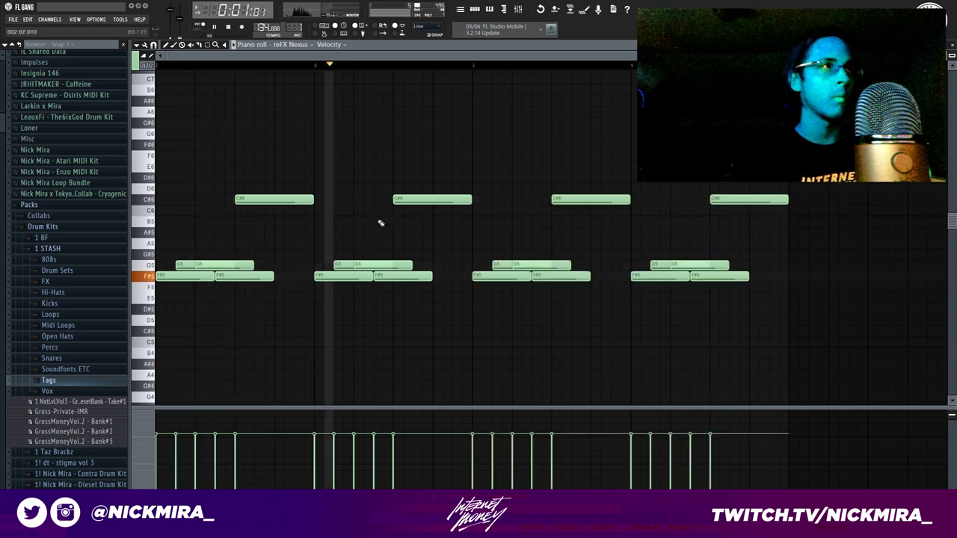
Try a high melody of C#7, F#6, A6 and G#6 over bar 1 and play it.
{"action": "scroll", "coordinate": [331, 189], "scroll_direction": "up", "scroll_amount": 1}
{"action": "scroll", "coordinate": [331, 189], "scroll_direction": "up", "scroll_amount": 4}
{"action": "key", "text": "space"}
{"action": "left_click_drag", "start_coordinate": [240, 166], "coordinate": [141, 166]}
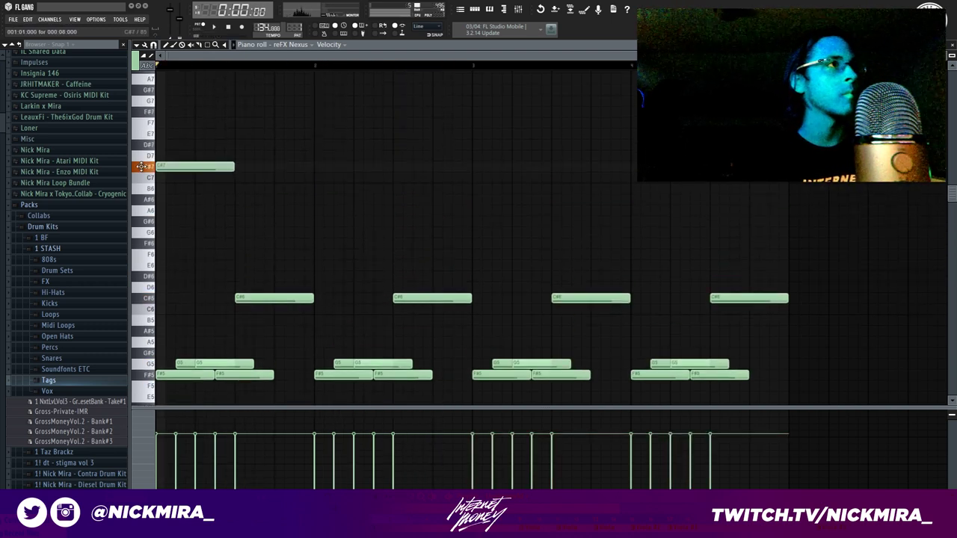
{"action": "left_click", "coordinate": [184, 231]}
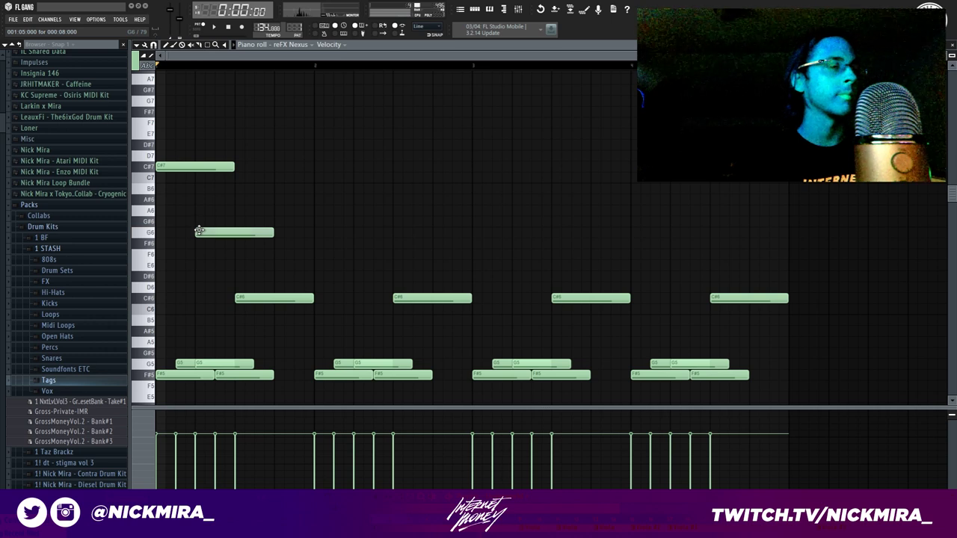
{"action": "left_click_drag", "start_coordinate": [237, 207], "coordinate": [235, 212]}
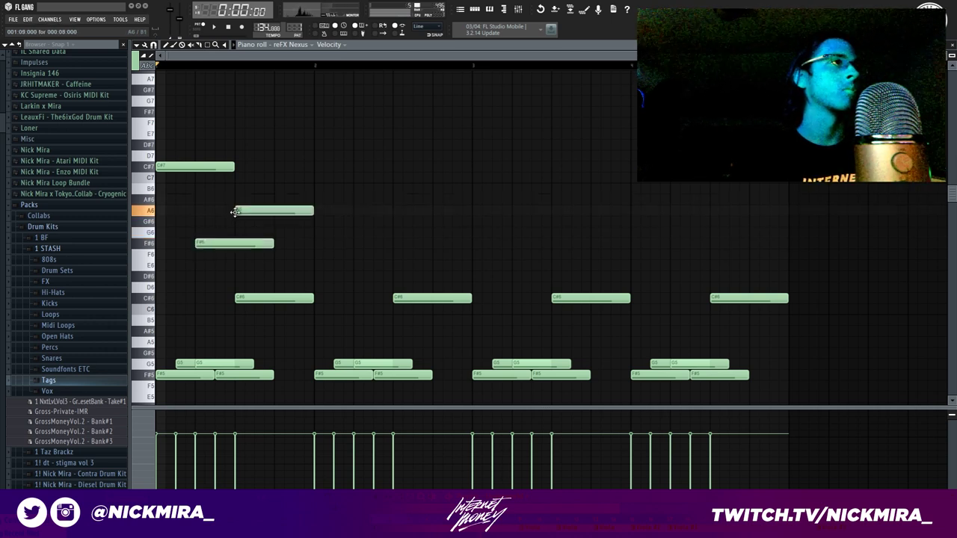
{"action": "left_click", "coordinate": [276, 221]}
{"action": "key", "text": "space"}
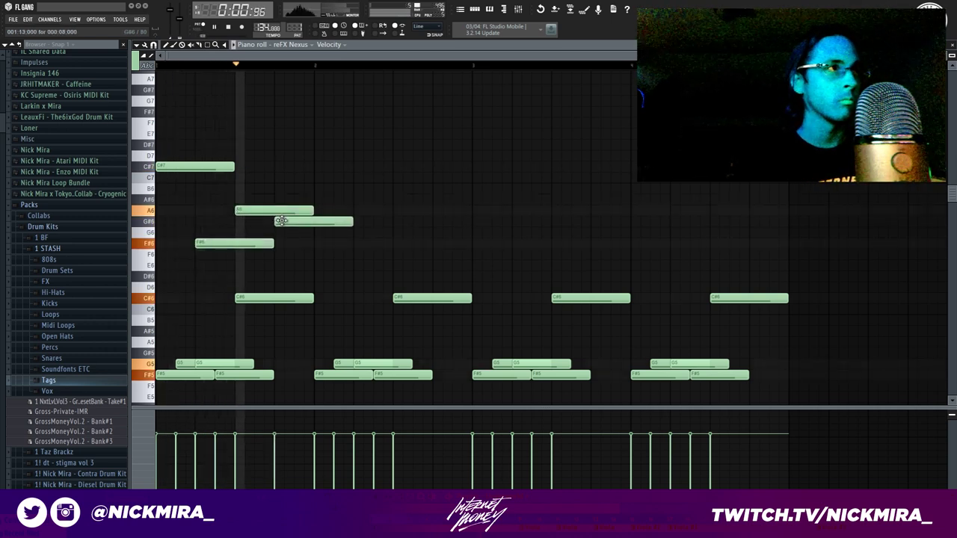
Delete the four high melody notes above the phrase in bar 1.
{"action": "right_click", "coordinate": [256, 237]}
{"action": "right_click", "coordinate": [273, 211]}
{"action": "right_click", "coordinate": [278, 222]}
{"action": "right_click", "coordinate": [219, 167]}
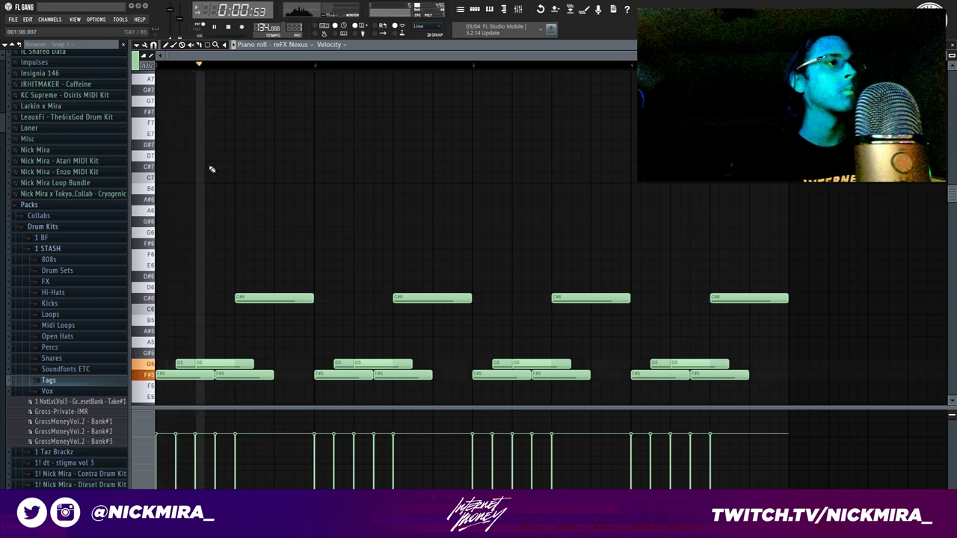
Load Gross Beat into slot 3 of mixer track Insert 1 from the full effect list, and choose its Gross Mira preset.
{"action": "scroll", "coordinate": [210, 167], "scroll_direction": "down", "scroll_amount": 1}
{"action": "scroll", "coordinate": [272, 178], "scroll_direction": "down", "scroll_amount": 4}
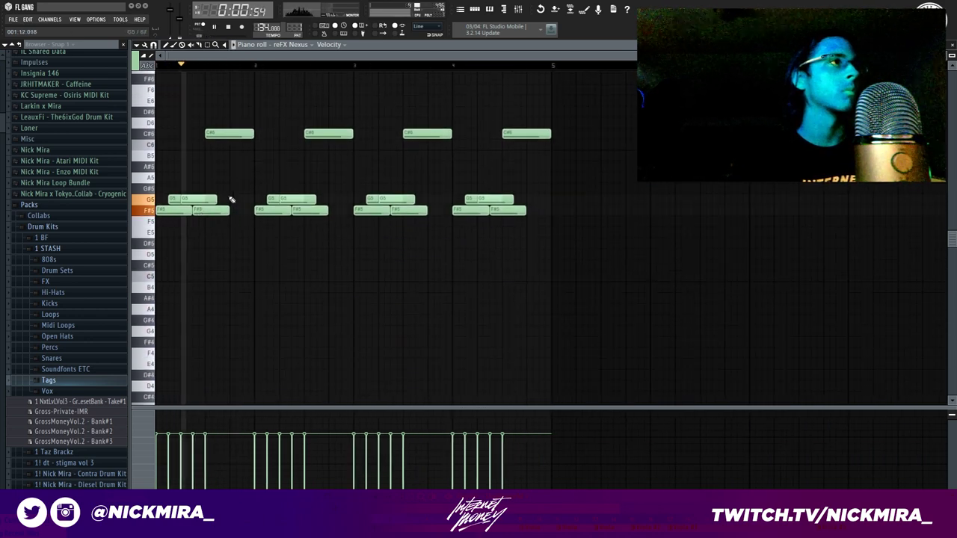
{"action": "key", "text": "F7"}
{"action": "left_click", "coordinate": [209, 349]}
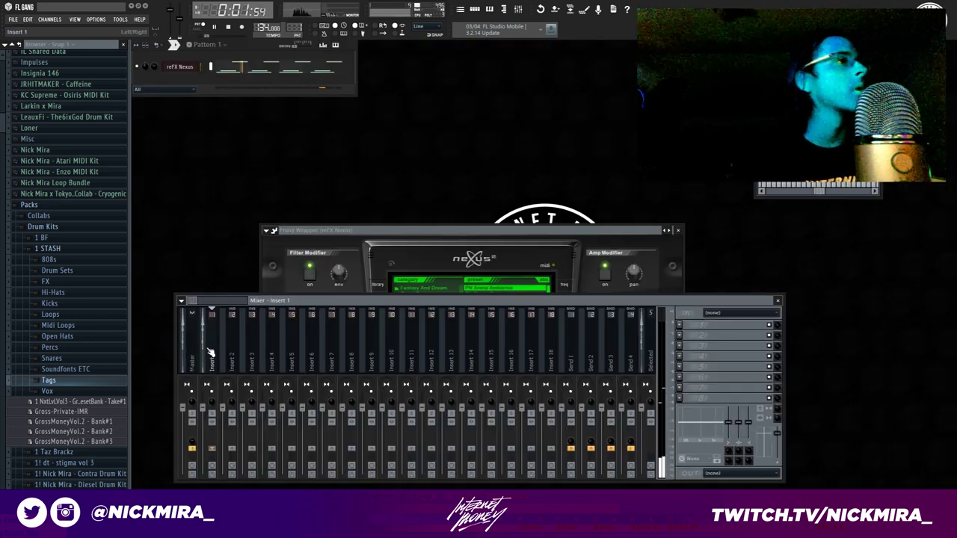
{"action": "left_click", "coordinate": [682, 349]}
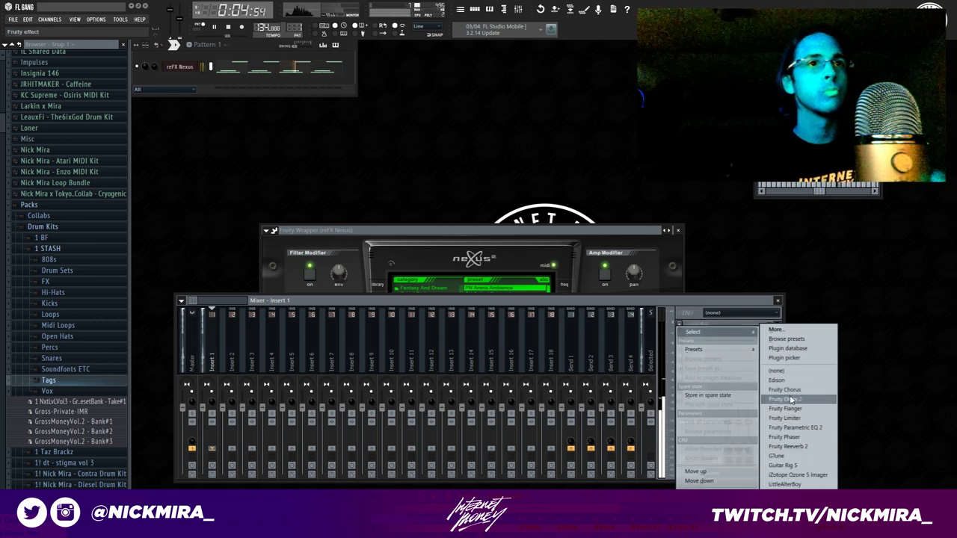
{"action": "left_click", "coordinate": [778, 330]}
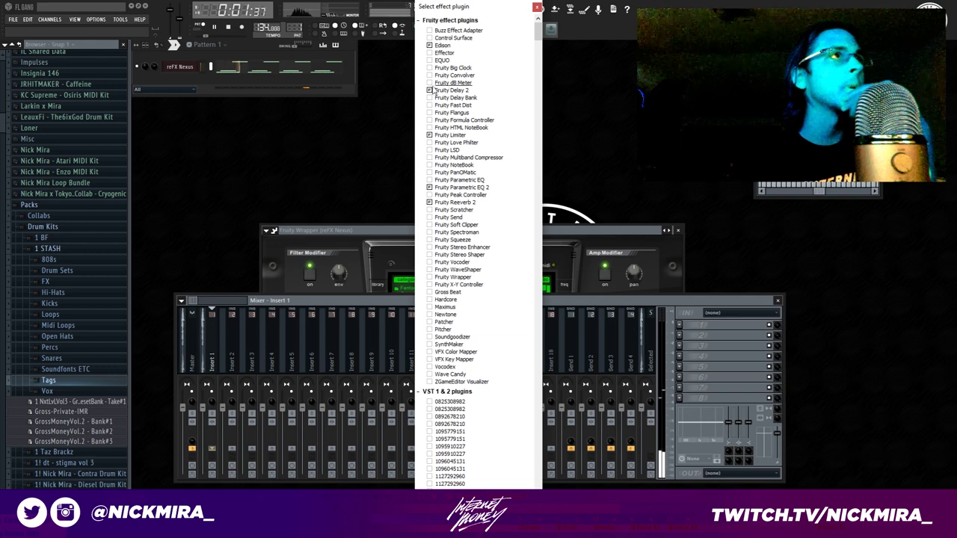
{"action": "scroll", "coordinate": [461, 88], "scroll_direction": "down", "scroll_amount": 10}
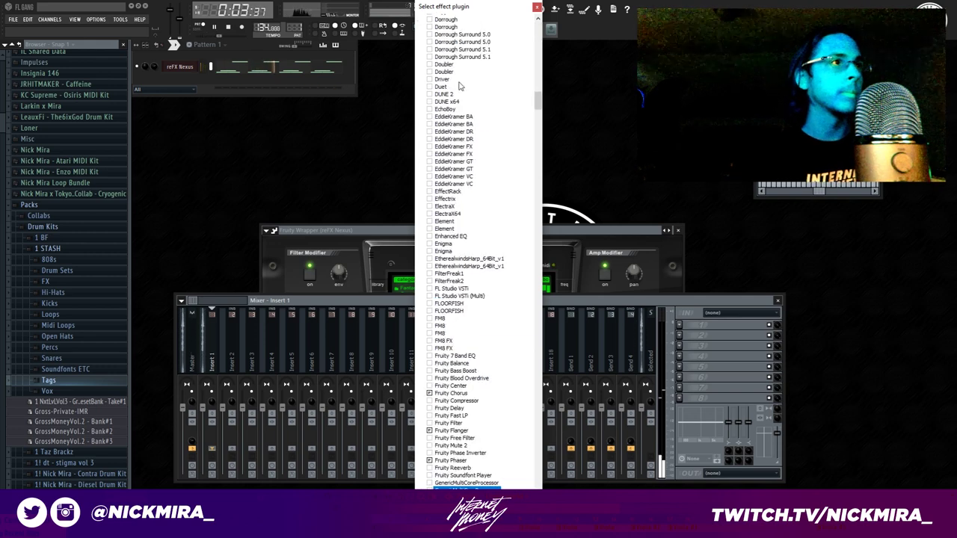
{"action": "scroll", "coordinate": [460, 86], "scroll_direction": "down", "scroll_amount": 15}
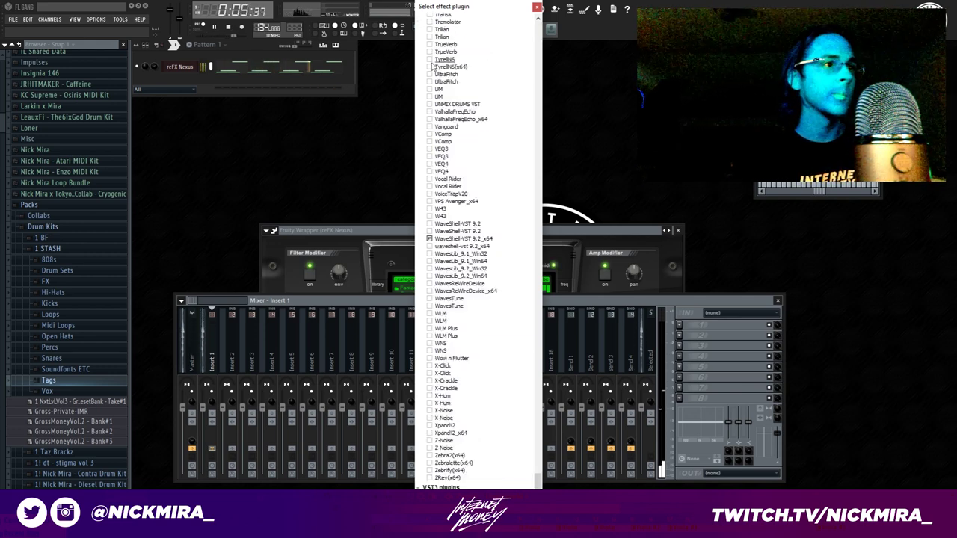
{"action": "key", "text": "g"}
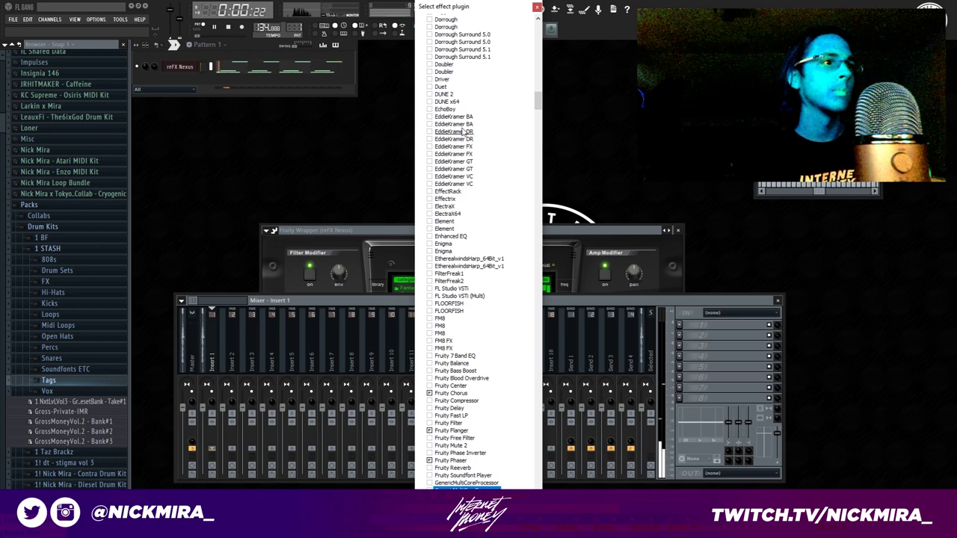
{"action": "scroll", "coordinate": [461, 131], "scroll_direction": "down", "scroll_amount": 15}
{"action": "key", "text": "g"}
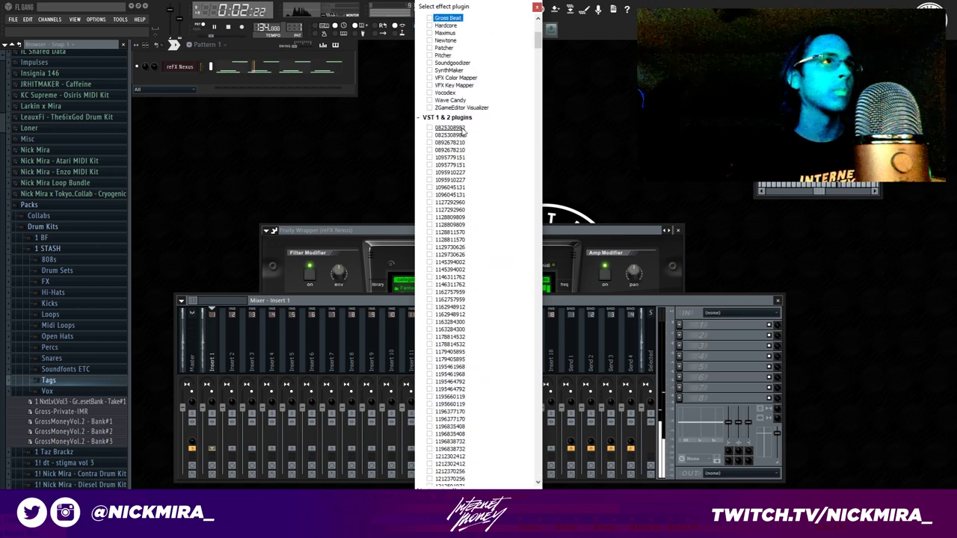
{"action": "key", "text": "Return"}
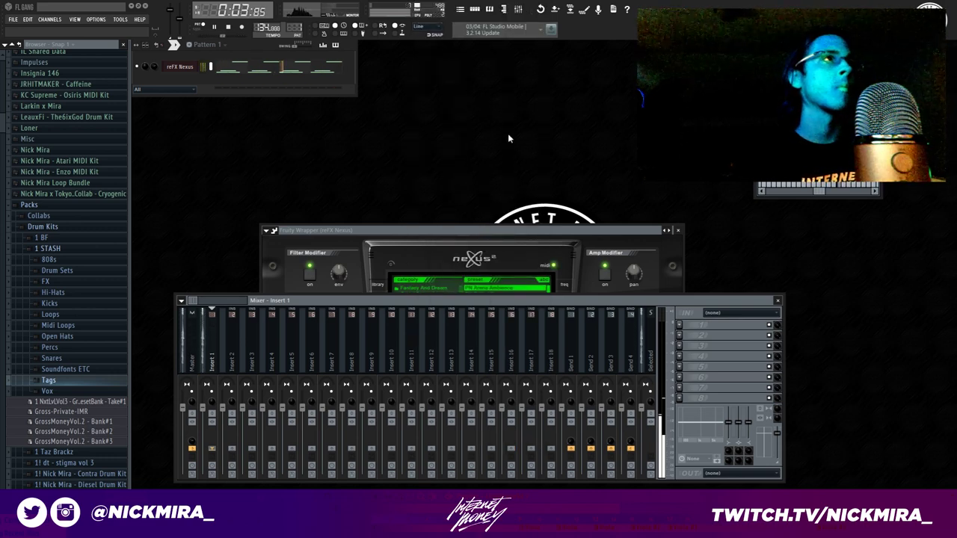
{"action": "right_click", "coordinate": [585, 159]}
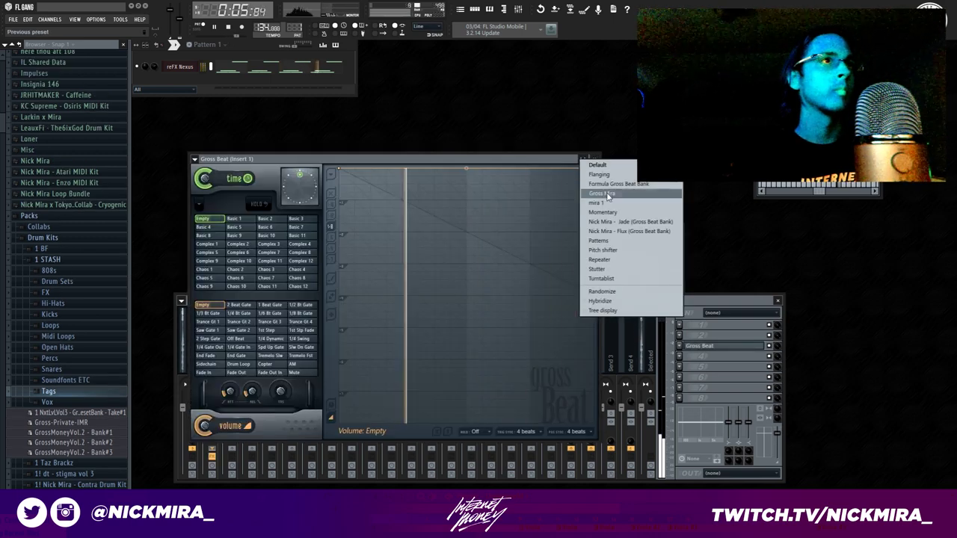
{"action": "left_click", "coordinate": [607, 191]}
Add eight-step high notes: F#6 at the start and step 16 of bar 1, and A6 at step 16 of bars 2 and 3.
{"action": "key", "text": "F7"}
{"action": "left_click_drag", "start_coordinate": [166, 122], "coordinate": [147, 144]}
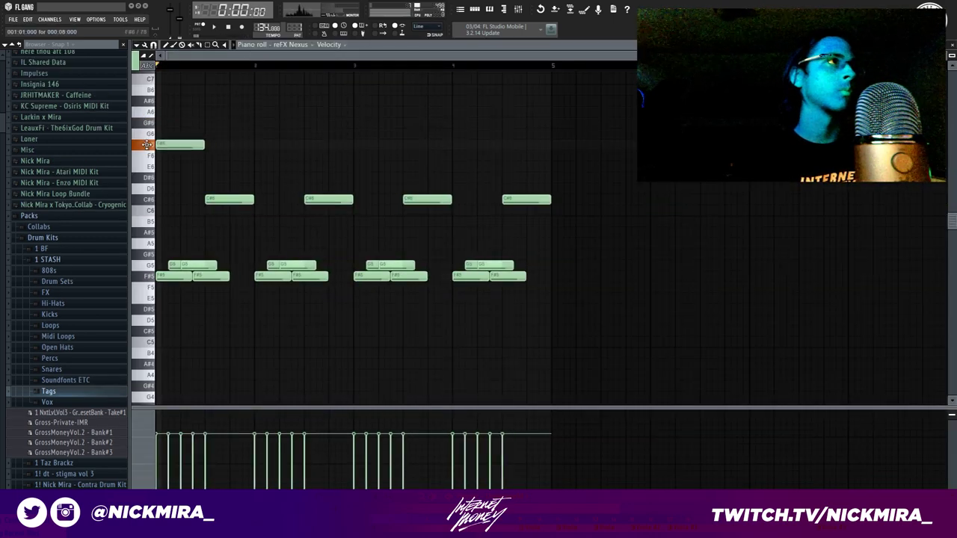
{"action": "left_click", "coordinate": [254, 144]}
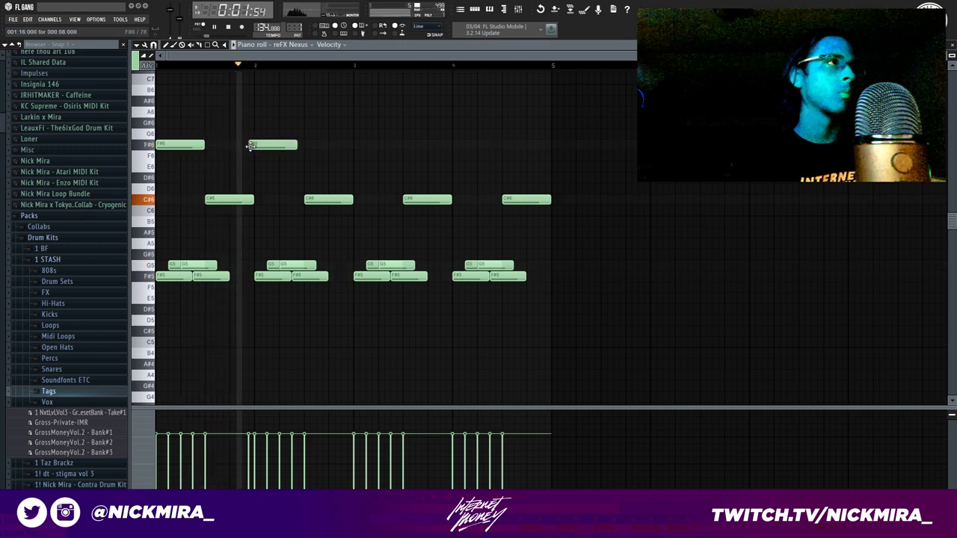
{"action": "left_click", "coordinate": [349, 111]}
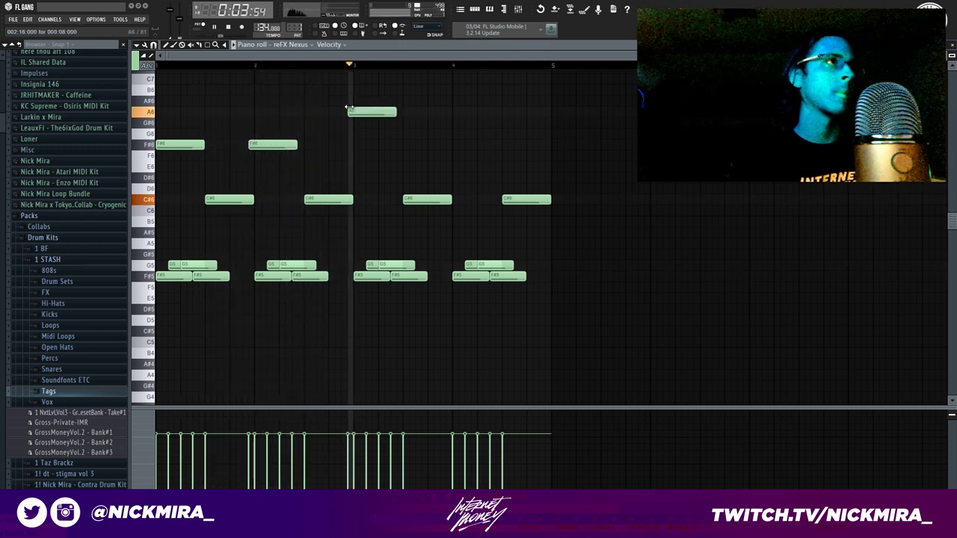
{"action": "left_click", "coordinate": [448, 112]}
Place the high line on C#7 at the start and step 16 of bar 1, step 15 of bar 2 and step 16 of bar 3.
{"action": "scroll", "coordinate": [228, 139], "scroll_direction": "up", "scroll_amount": 2}
{"action": "key", "text": "space"}
{"action": "left_click_drag", "start_coordinate": [158, 121], "coordinate": [155, 100]}
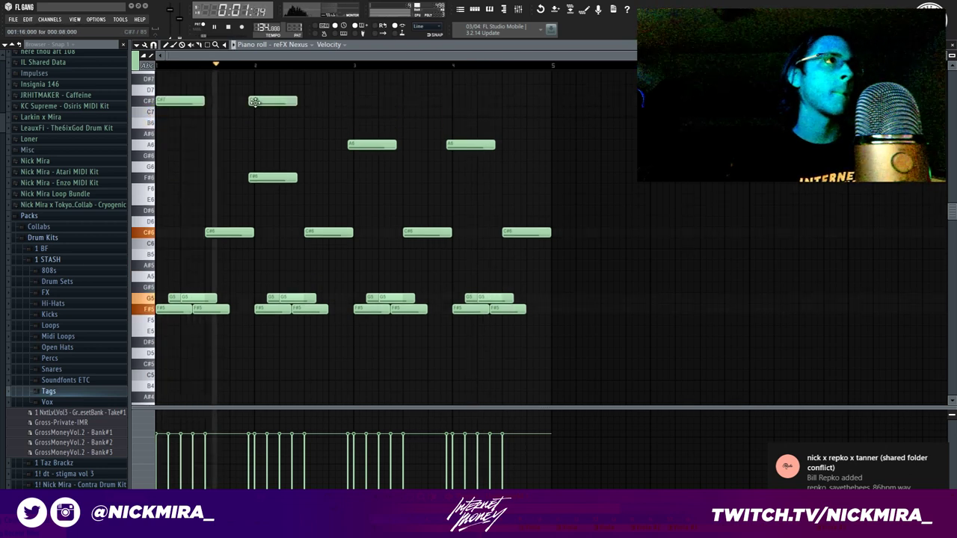
{"action": "left_click", "coordinate": [258, 101]}
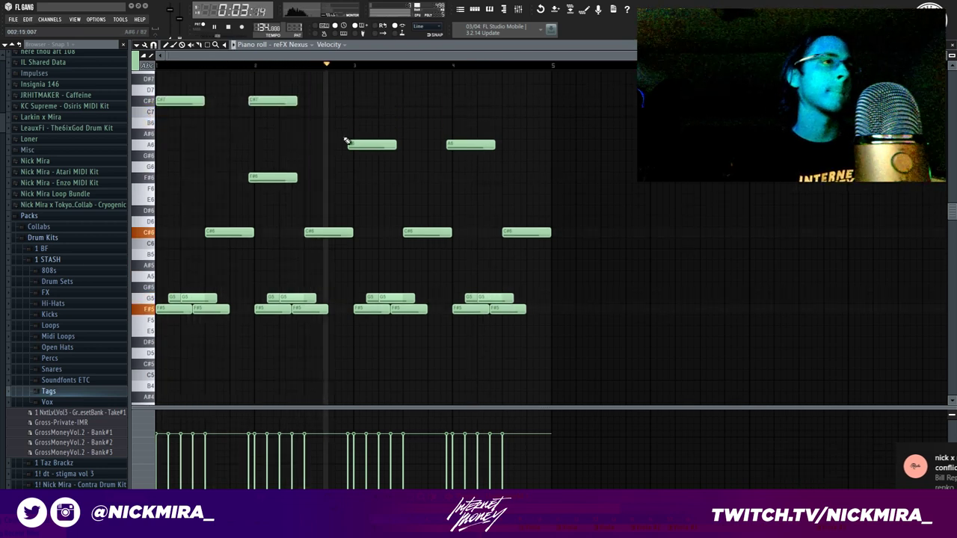
{"action": "left_click_drag", "start_coordinate": [452, 144], "coordinate": [451, 101]}
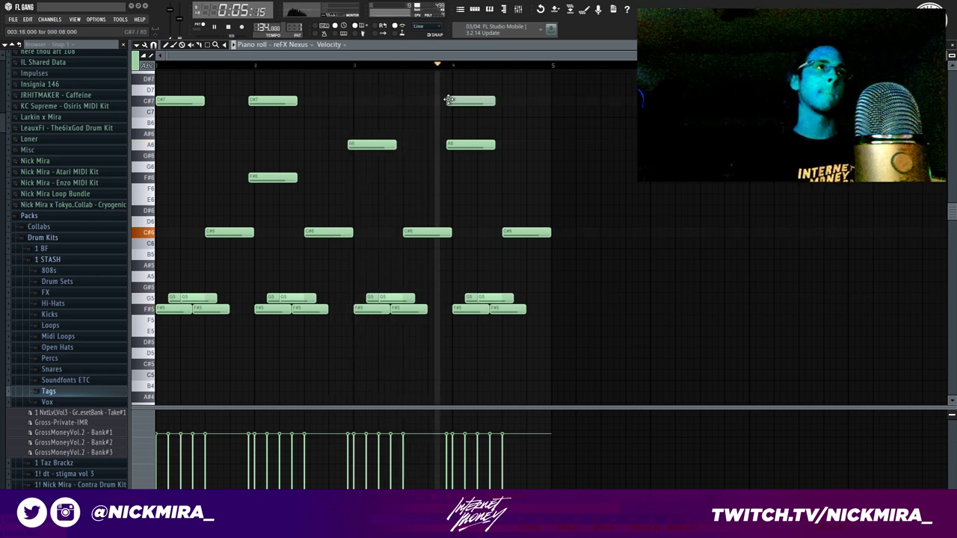
{"action": "left_click_drag", "start_coordinate": [353, 145], "coordinate": [350, 100]}
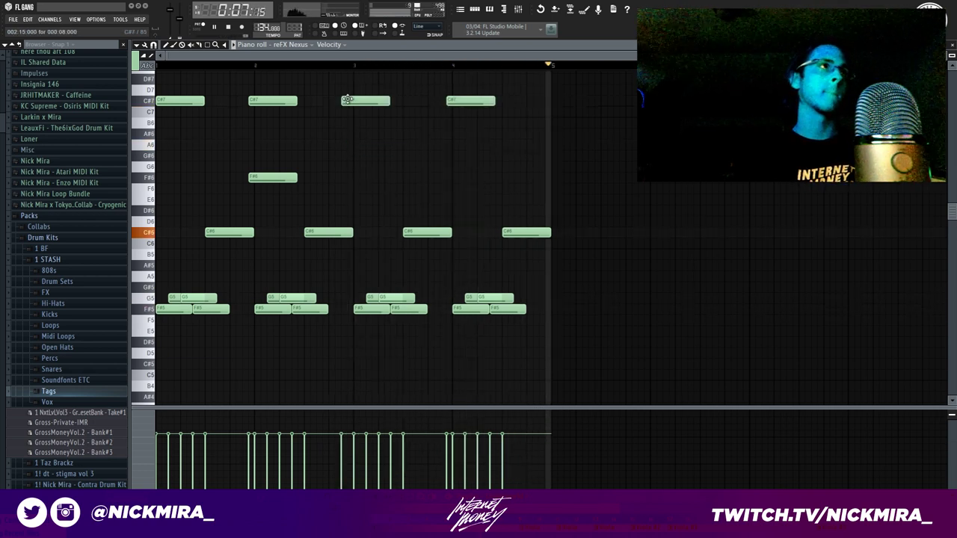
Audition the Nexus presets PN Ballad Grand Piano and PN Delayed Piano, and load PN FM Piano.
{"action": "key", "text": "F7"}
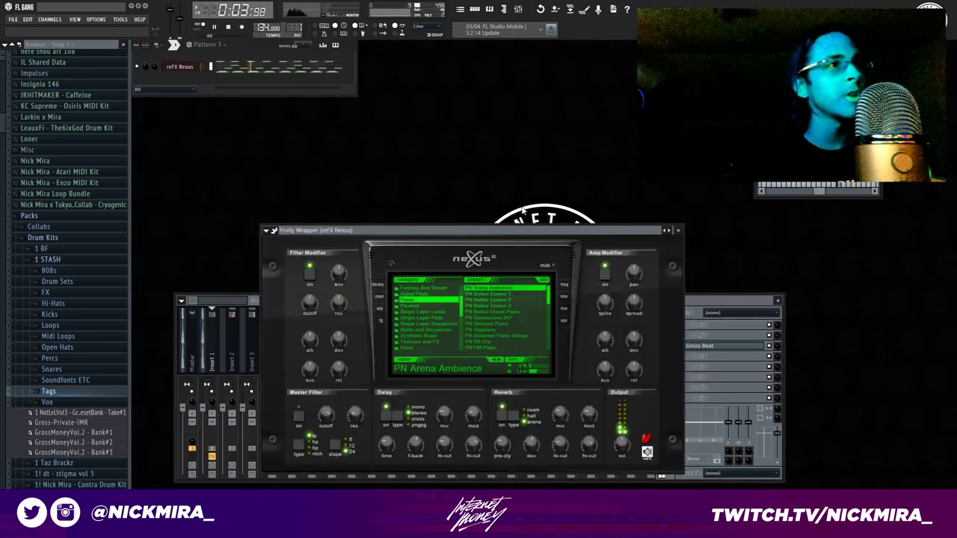
{"action": "left_click", "coordinate": [506, 312]}
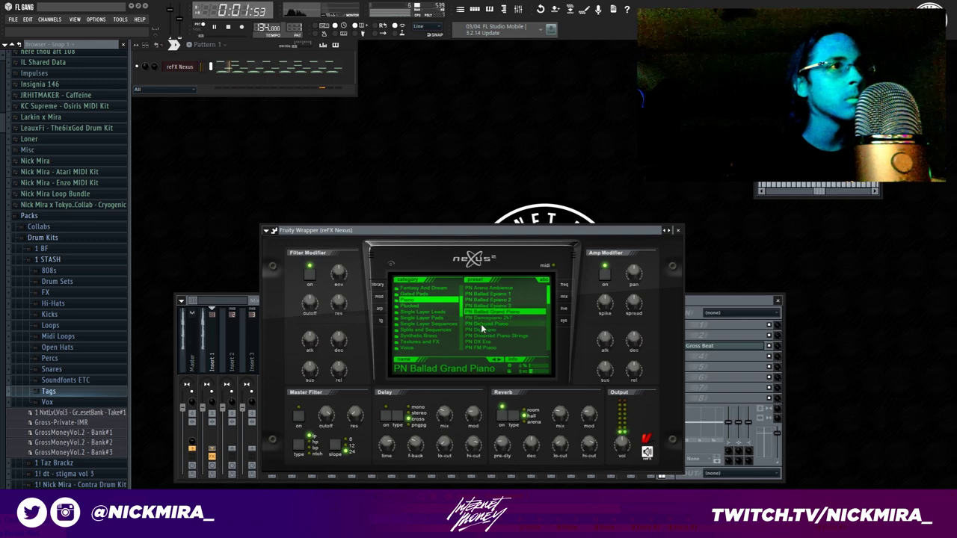
{"action": "left_click", "coordinate": [482, 324]}
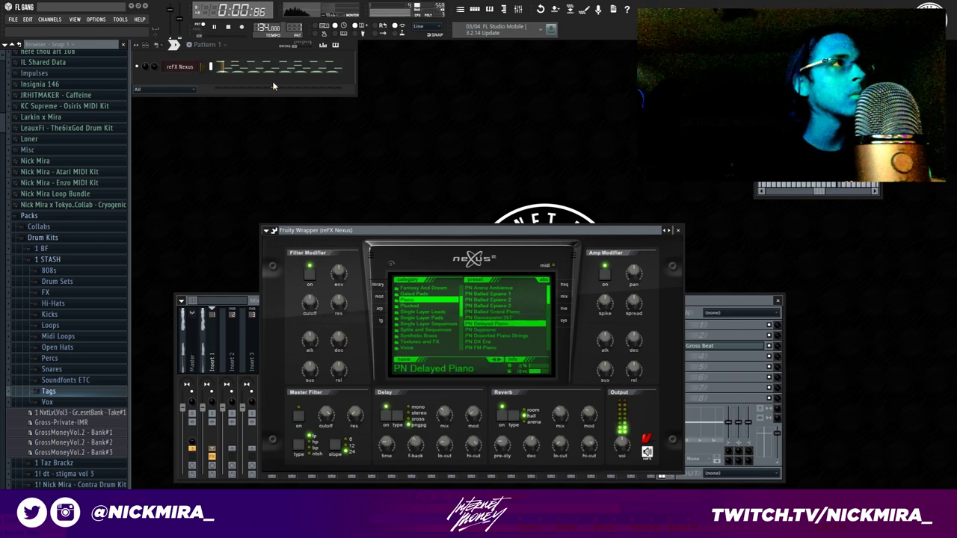
{"action": "left_click", "coordinate": [497, 347]}
{"action": "key", "text": "space"}
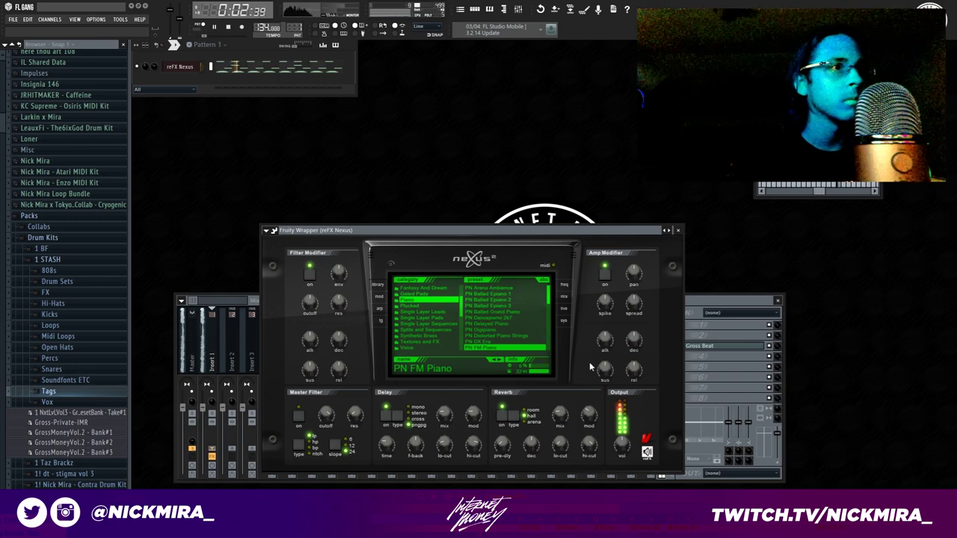
Repeat the four-bar Nexus melody across bars 5 to 8.
{"action": "left_click", "coordinate": [284, 68]}
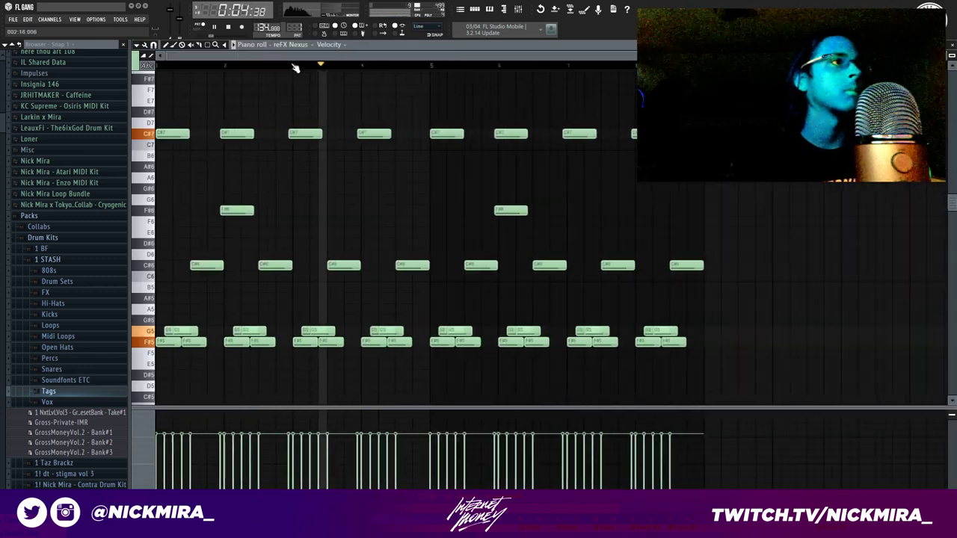
{"action": "left_click_drag", "start_coordinate": [238, 349], "coordinate": [573, 380]}
{"action": "key", "text": "space"}
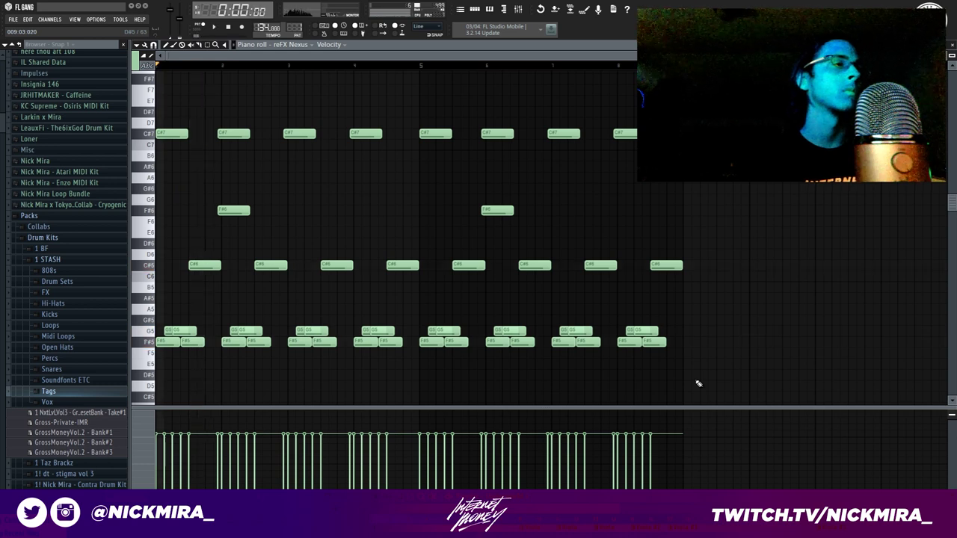
Try moving the F#5 notes of bars 5 to 8 down to D5 and play the melody.
{"action": "left_click_drag", "start_coordinate": [296, 341], "coordinate": [733, 351]}
{"action": "key", "text": "Down"}
{"action": "key", "text": "Down"}
{"action": "key", "text": "Down"}
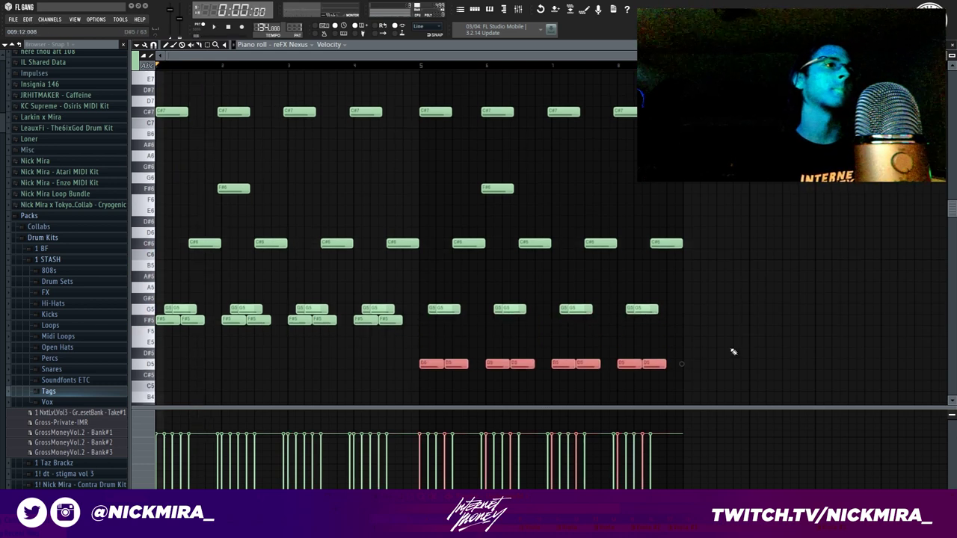
{"action": "key", "text": "space"}
Add the YK - Metro HH (Hats)_2 sample from the 1 STASH Hi-Hats folder as a new channel.
{"action": "key", "text": "F7"}
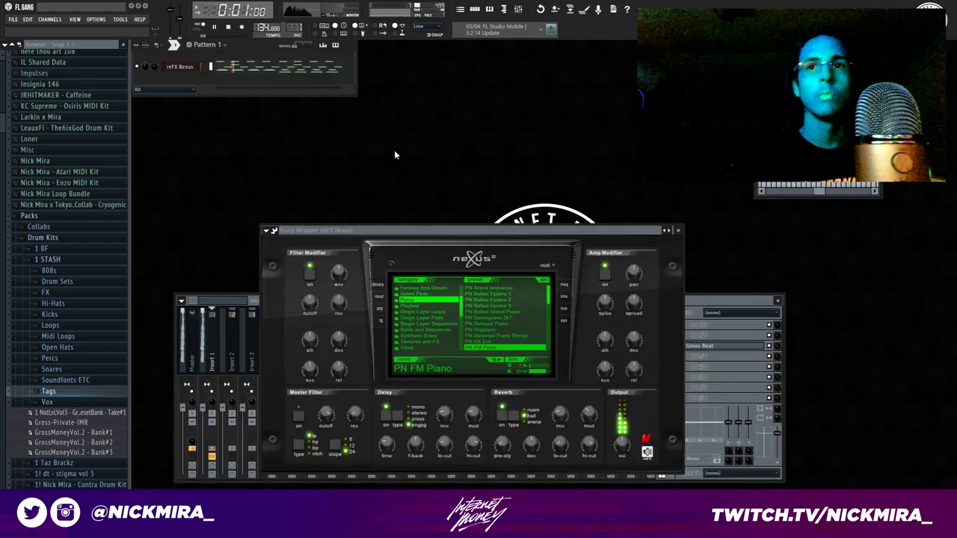
{"action": "left_click", "coordinate": [112, 303]}
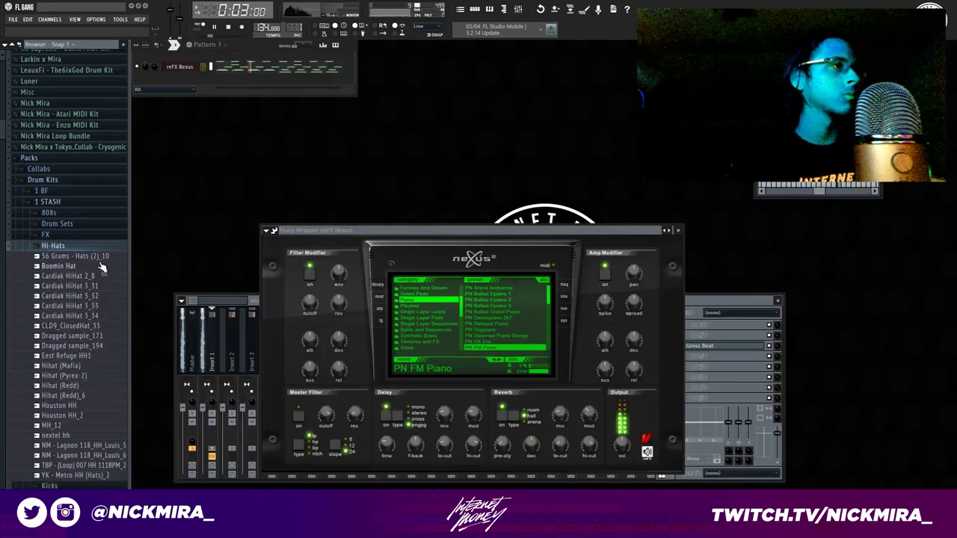
{"action": "left_click_drag", "start_coordinate": [95, 424], "coordinate": [188, 81]}
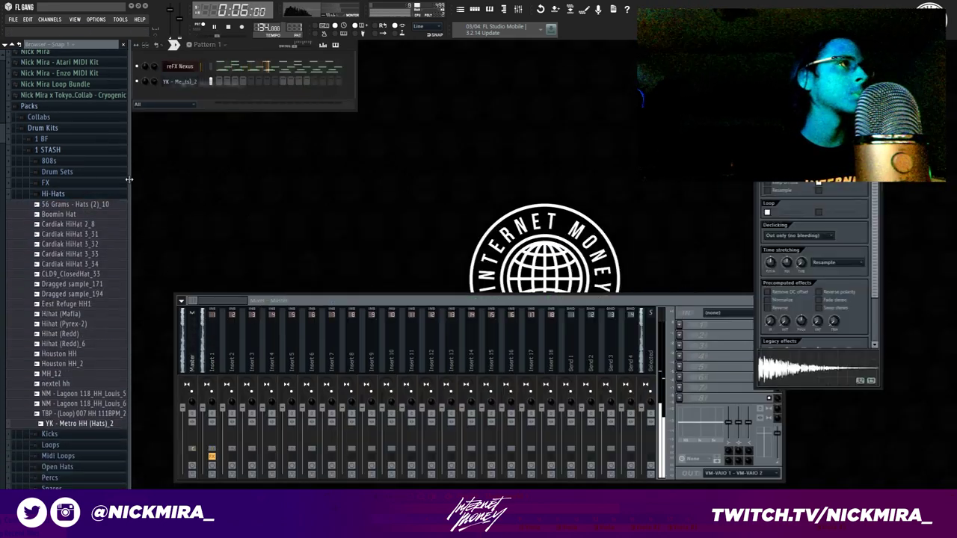
Fill the hi-hat channel every 2 steps and open its notes in the piano roll.
{"action": "right_click", "coordinate": [190, 82]}
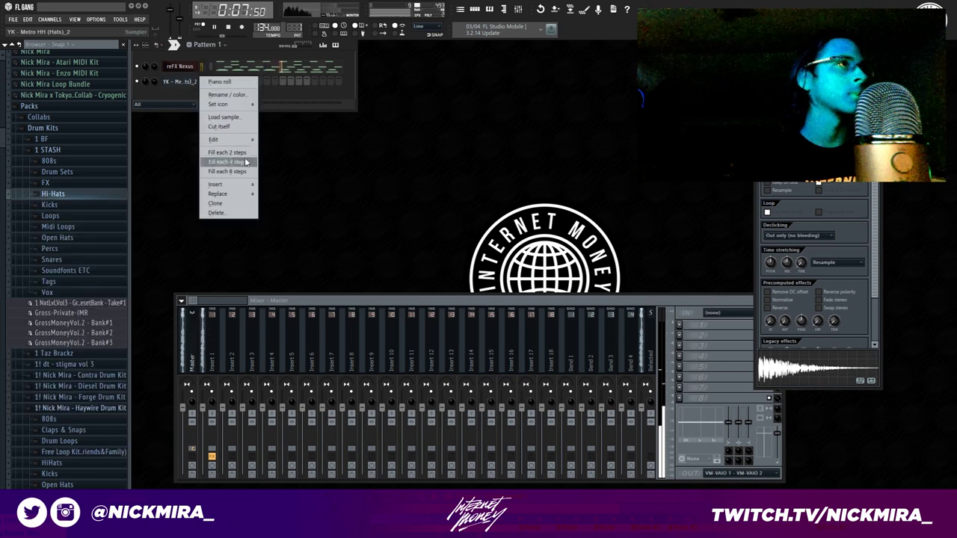
{"action": "right_click", "coordinate": [190, 83]}
{"action": "left_click", "coordinate": [214, 83]}
{"action": "scroll", "coordinate": [215, 66], "scroll_direction": "down", "scroll_amount": 6}
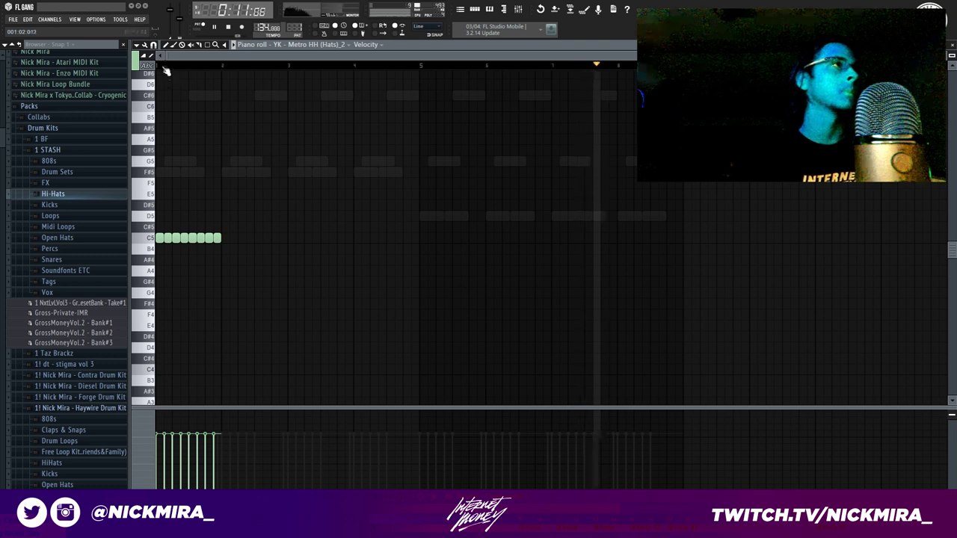
Choose a finer snap and rework the bar 1 hi-hats into short C5 hits, rolling through beat 1 and spaced wider from beat 2.
{"action": "scroll", "coordinate": [162, 71], "scroll_direction": "up", "scroll_amount": 3}
{"action": "left_click", "coordinate": [153, 44]}
{"action": "left_click", "coordinate": [171, 147]}
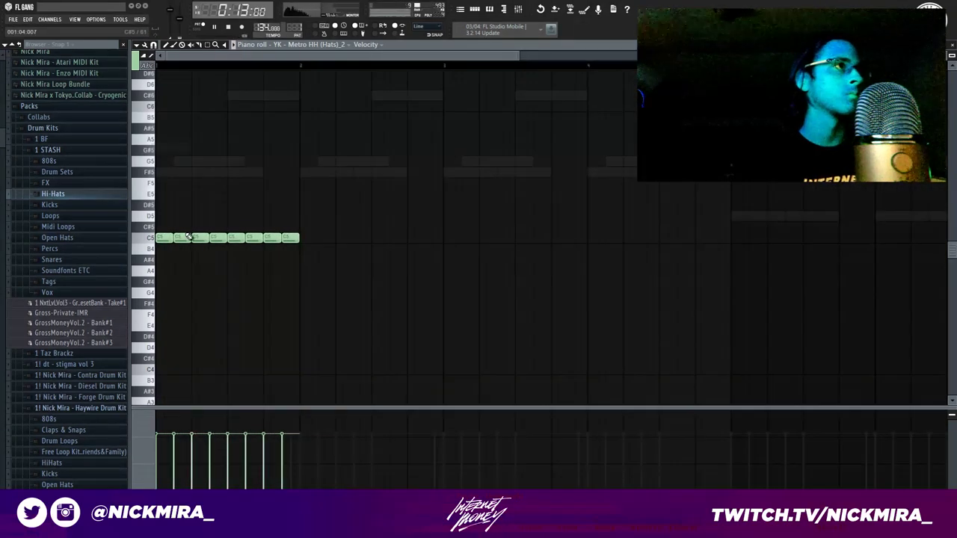
{"action": "mouse_move", "coordinate": [190, 237]}
{"action": "left_mouse_down"}
{"action": "mouse_move", "coordinate": [166, 238]}
{"action": "mouse_move", "coordinate": [219, 237]}
{"action": "left_mouse_up"}
{"action": "key", "text": "space"}
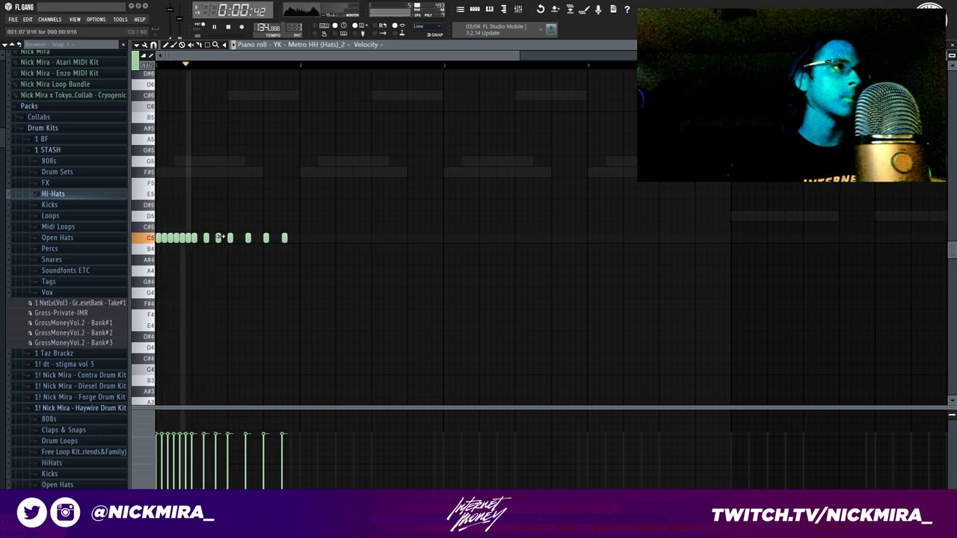
Set the tempo to 130 BPM, delete the step 11 hi-hat hit in bar 1, and add C5 hits ending bar 1 and starting bar 2.
{"action": "right_click", "coordinate": [247, 238]}
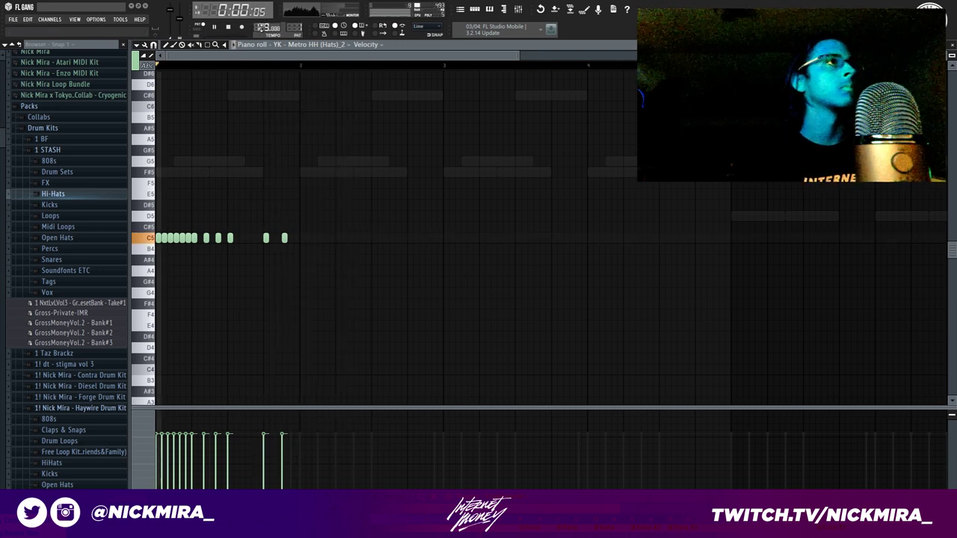
{"action": "left_click", "coordinate": [290, 238]}
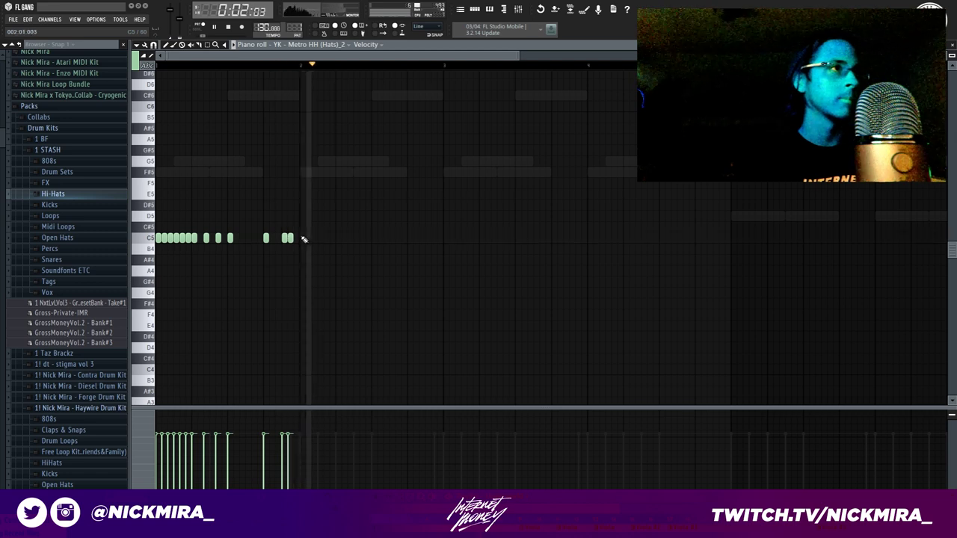
{"action": "key", "text": "space"}
{"action": "left_click", "coordinate": [301, 238]}
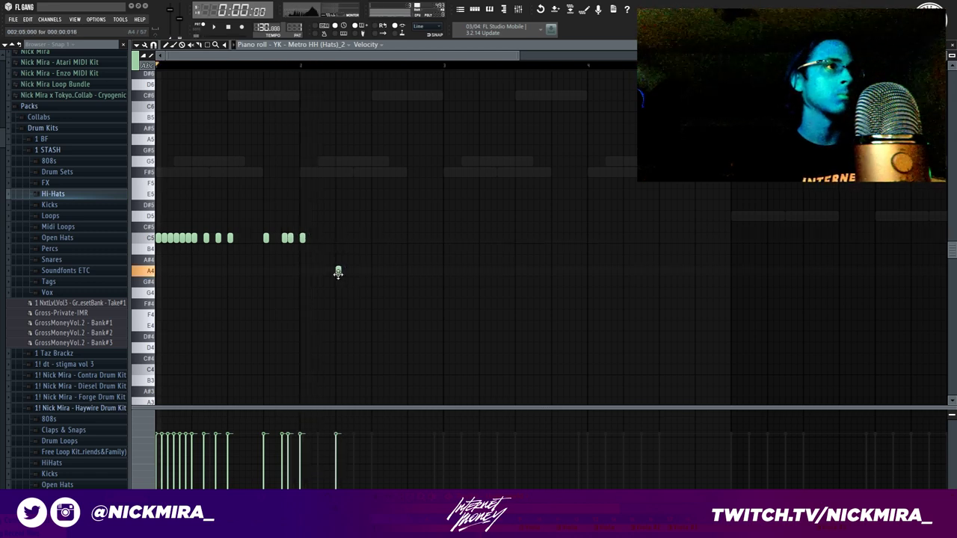
Build a pitched hi-hat roll in bar 2: three A4 hits from step 5, A#4 and C5 at step 7, and C5 at step 9.
{"action": "key", "text": "space"}
{"action": "left_click", "coordinate": [344, 271]}
{"action": "left_click", "coordinate": [356, 270]}
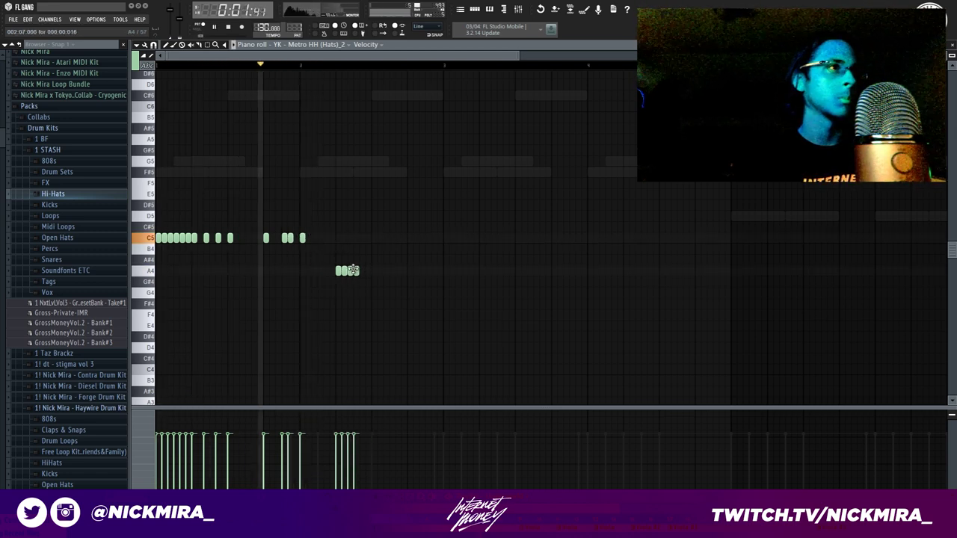
{"action": "left_click", "coordinate": [355, 259]}
{"action": "left_click", "coordinate": [356, 237]}
{"action": "right_click", "coordinate": [356, 271]}
{"action": "key", "text": "space"}
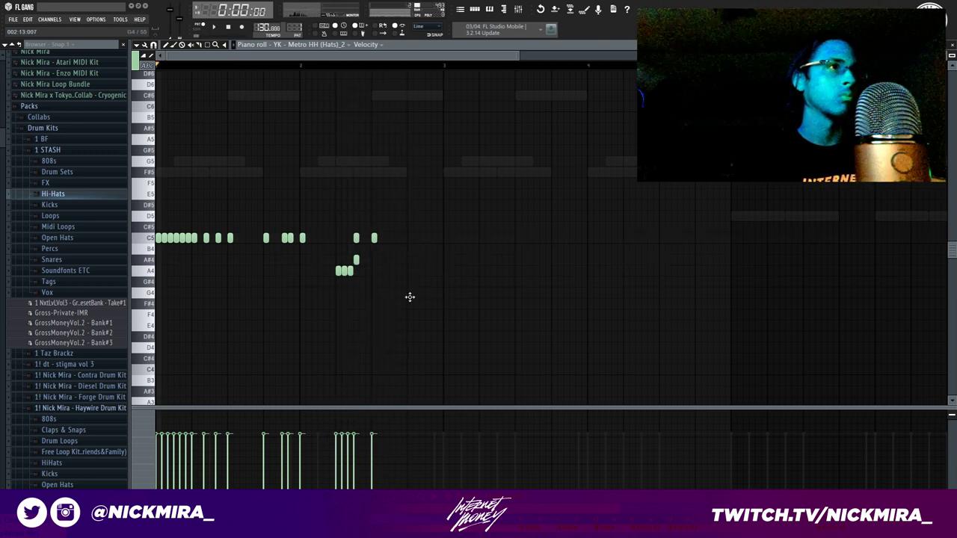
Add three hi-hat hits from step 13 of bar 2 and lower them one octave to G3.
{"action": "left_click_drag", "start_coordinate": [438, 286], "coordinate": [393, 300]}
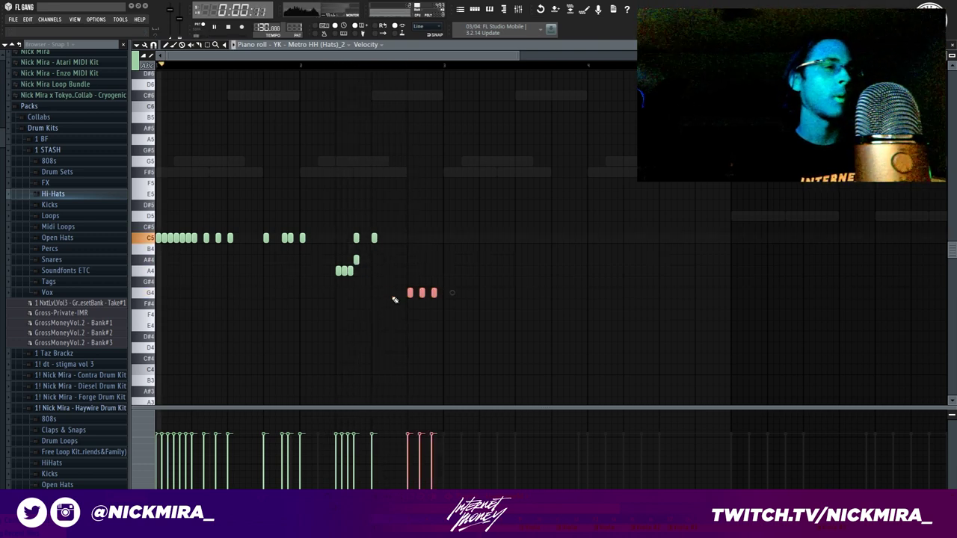
{"action": "key", "text": "space"}
{"action": "key", "text": "ctrl+Down"}
Add C5 hi-hat hits at steps 13 and 15 of bar 2 and repeat the two-bar pattern through bar 8.
{"action": "left_click", "coordinate": [410, 145]}
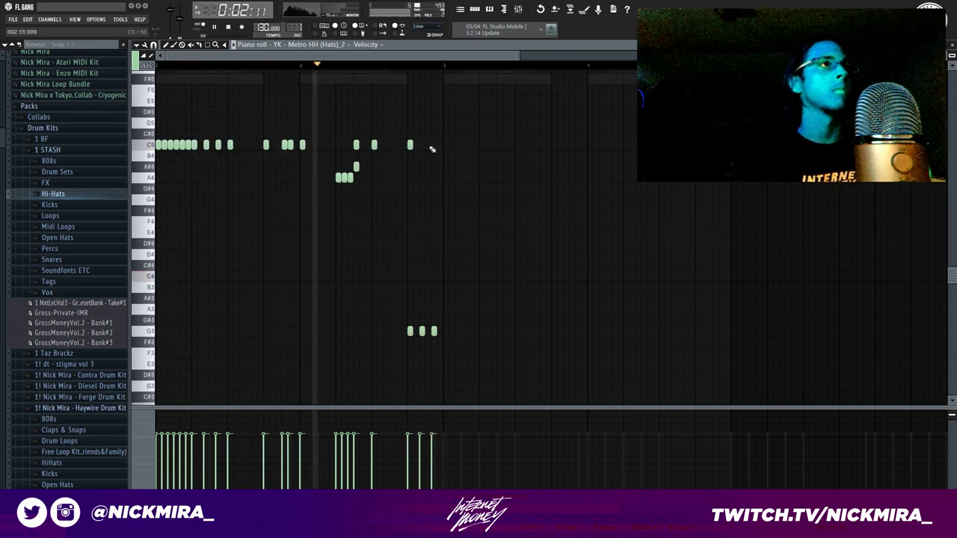
{"action": "left_click", "coordinate": [427, 144]}
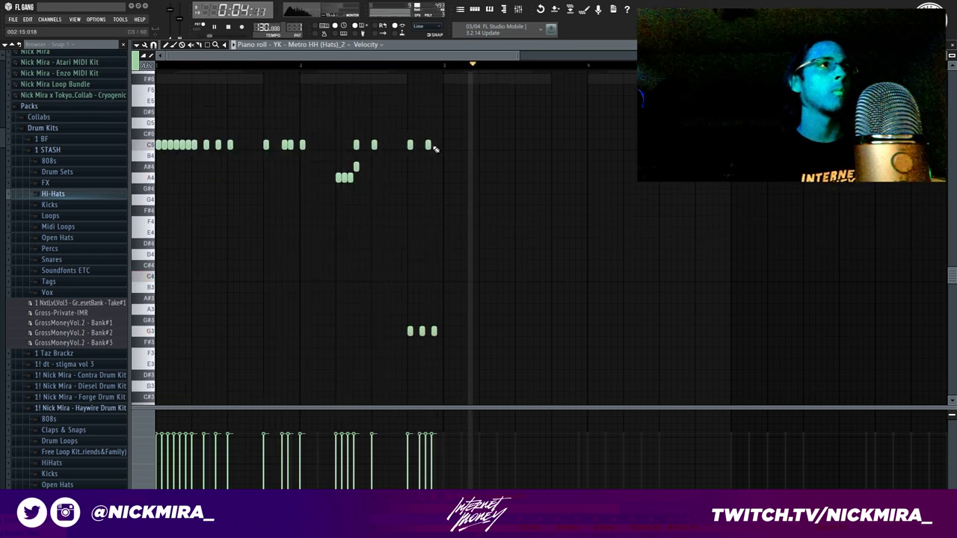
{"action": "left_click_drag", "start_coordinate": [434, 146], "coordinate": [505, 144]}
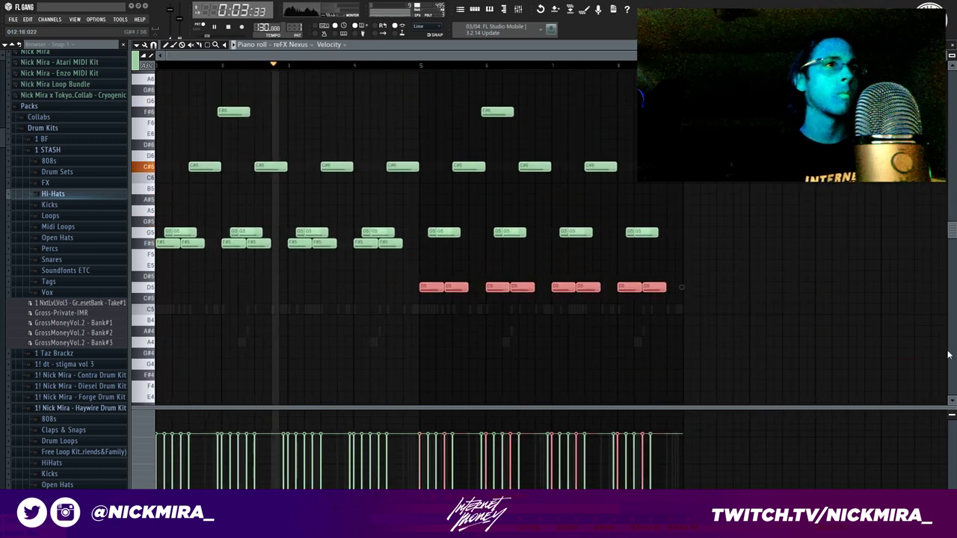
Undo the downward move of the low melody notes in bars 5 to 8 of the Nexus part.
{"action": "scroll", "coordinate": [689, 313], "scroll_direction": "up", "scroll_amount": 3}
{"action": "key", "text": "ctrl+z"}
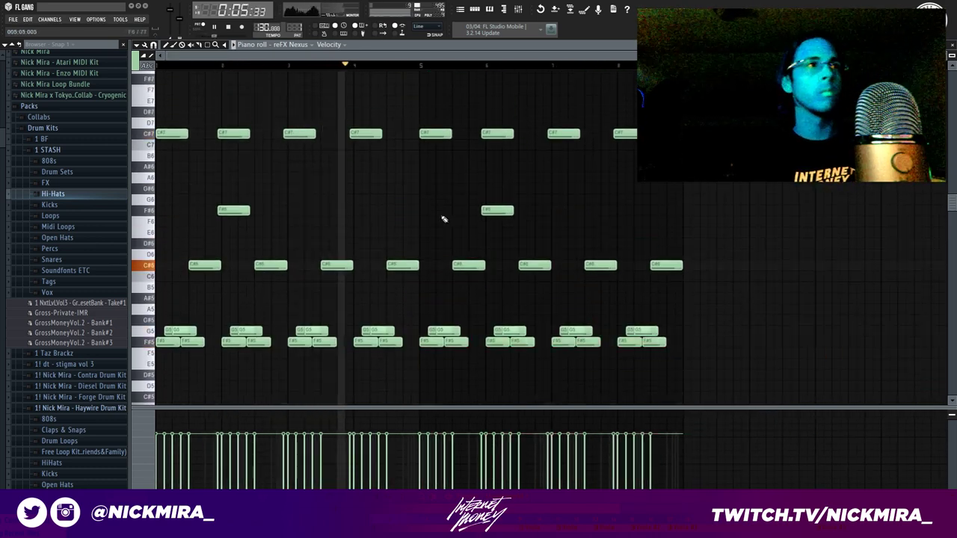
{"action": "key", "text": "F7"}
Audition ST Slow Swells in the Nexus Classical category and load the WW Shakuhachi preset.
{"action": "left_click", "coordinate": [172, 71]}
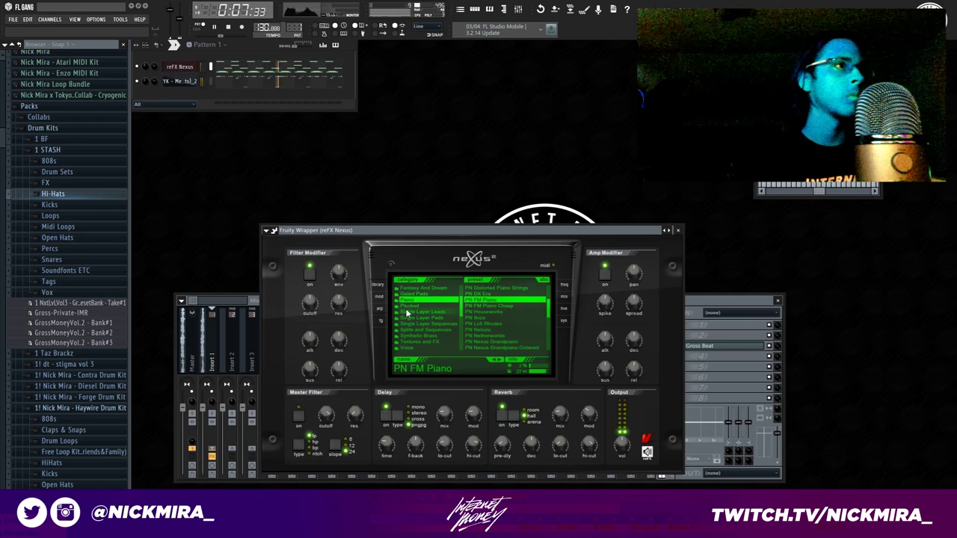
{"action": "scroll", "coordinate": [407, 309], "scroll_direction": "up", "scroll_amount": 3}
{"action": "left_click", "coordinate": [415, 299]}
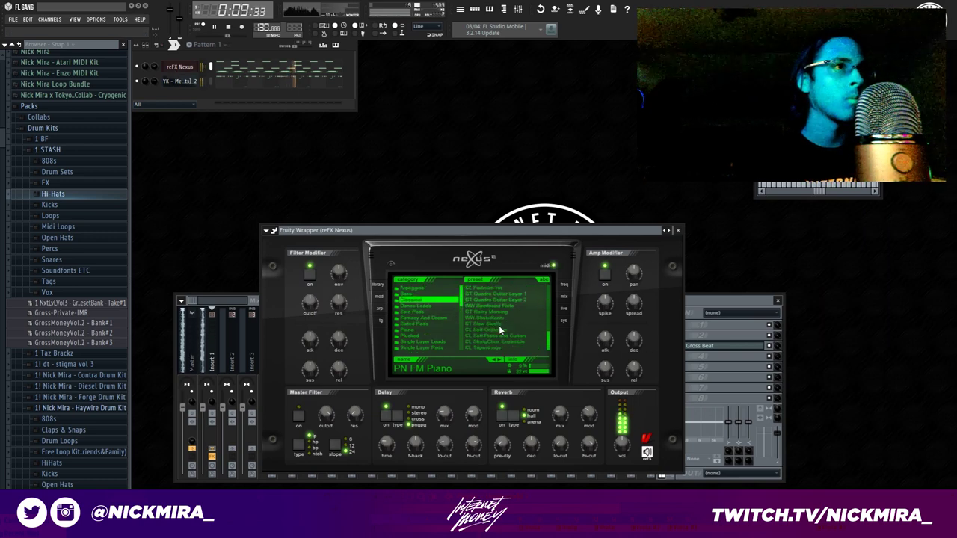
{"action": "left_click", "coordinate": [499, 325]}
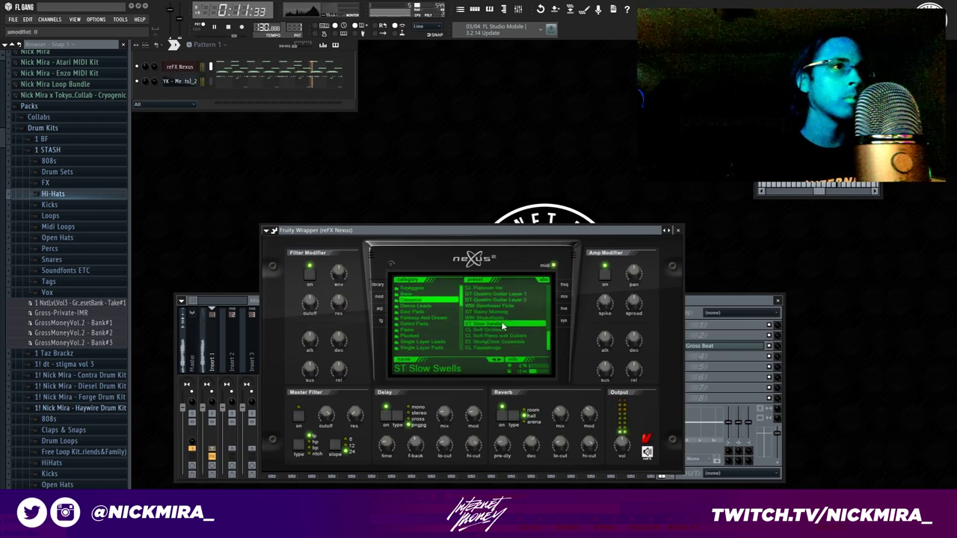
{"action": "left_click", "coordinate": [504, 317]}
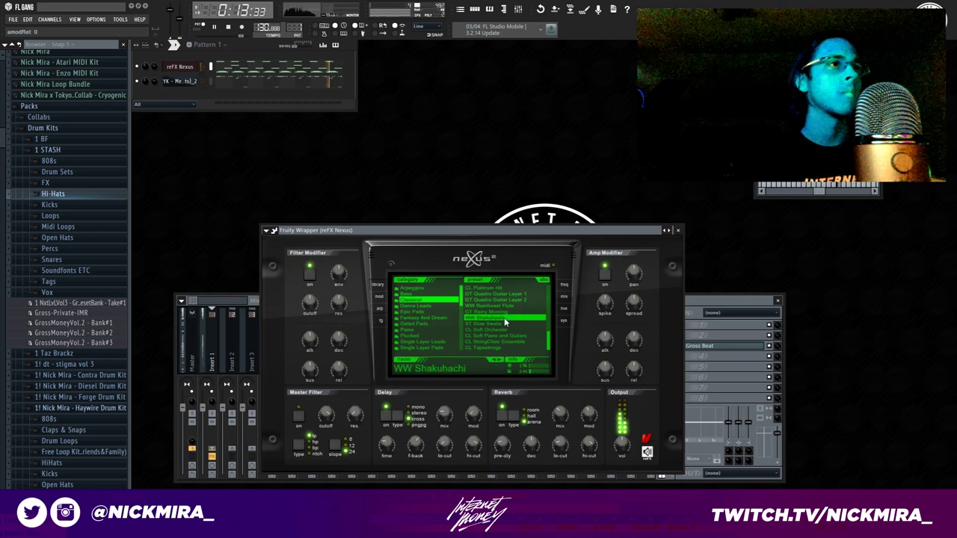
Raise the whole Nexus melody one octave.
{"action": "left_click", "coordinate": [231, 71]}
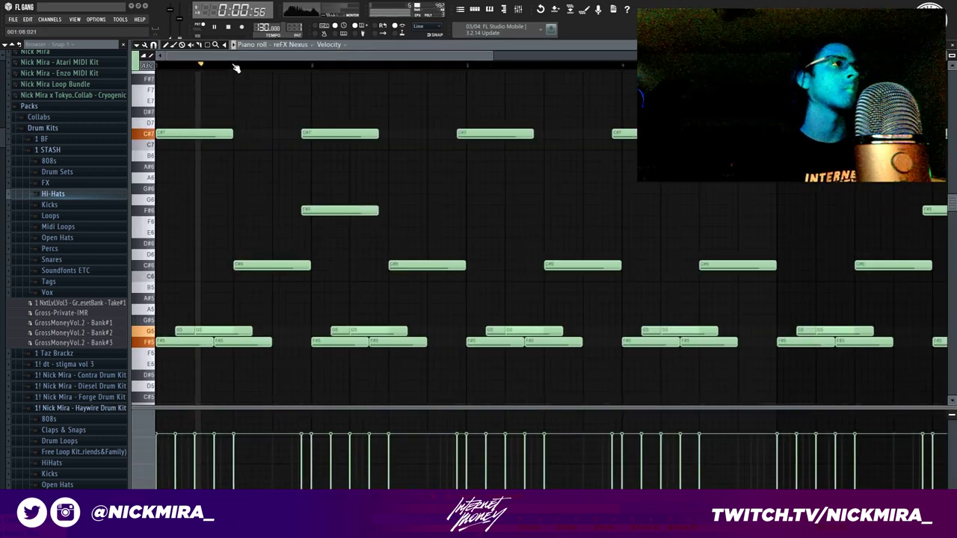
{"action": "key", "text": "F7"}
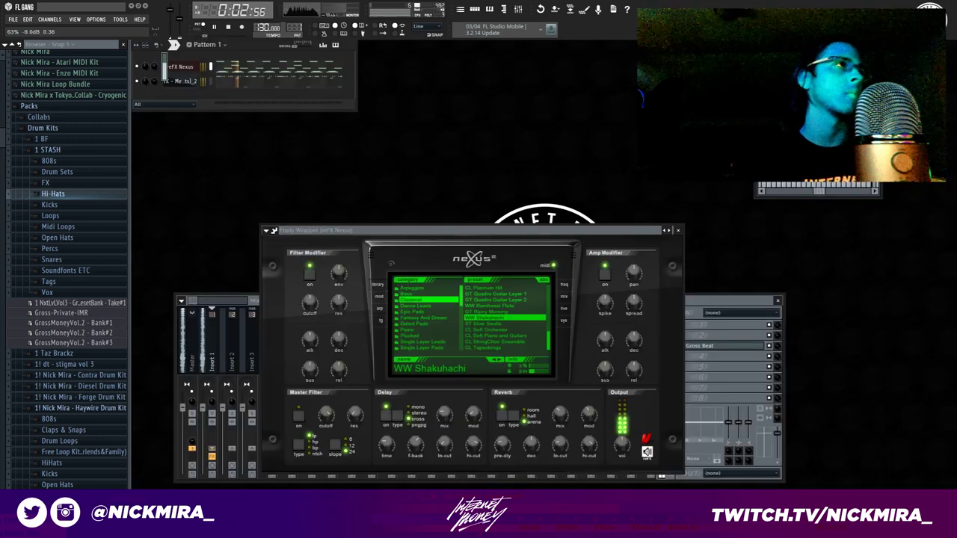
Load iZotope Ozone 5 Imager on mixer Insert 1, enable its Stereoize option and widen band 2.
{"action": "left_click", "coordinate": [215, 341]}
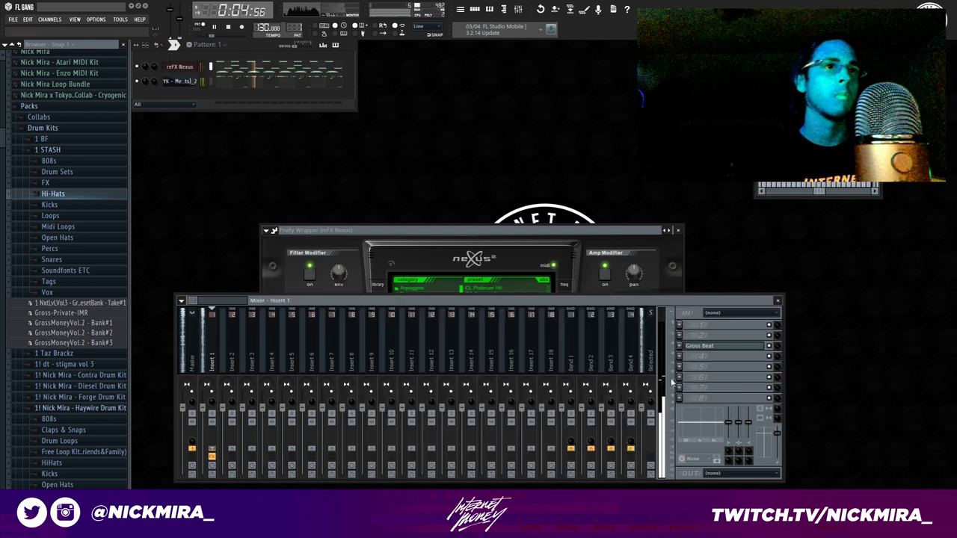
{"action": "left_click", "coordinate": [687, 357]}
{"action": "left_click", "coordinate": [796, 480]}
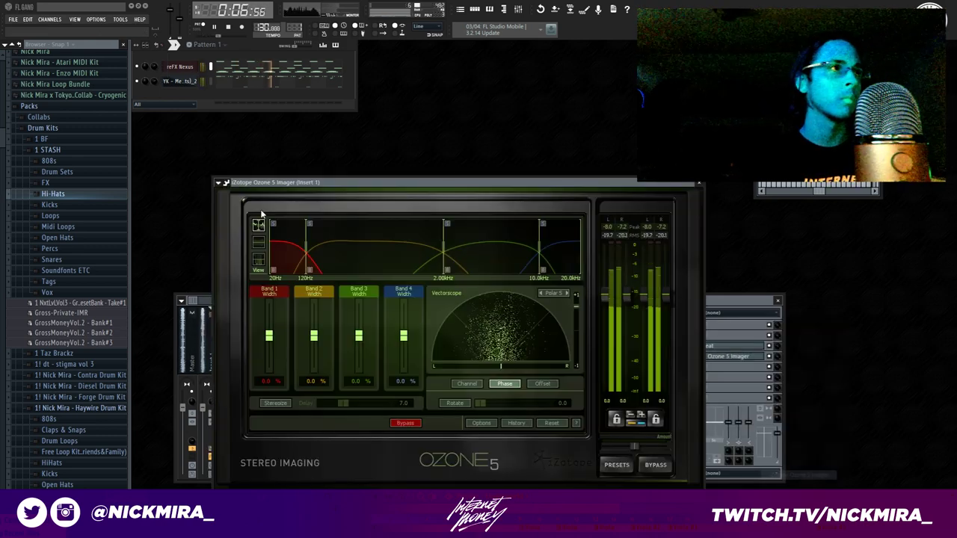
{"action": "left_click", "coordinate": [275, 403]}
{"action": "left_click_drag", "start_coordinate": [314, 335], "coordinate": [314, 321]}
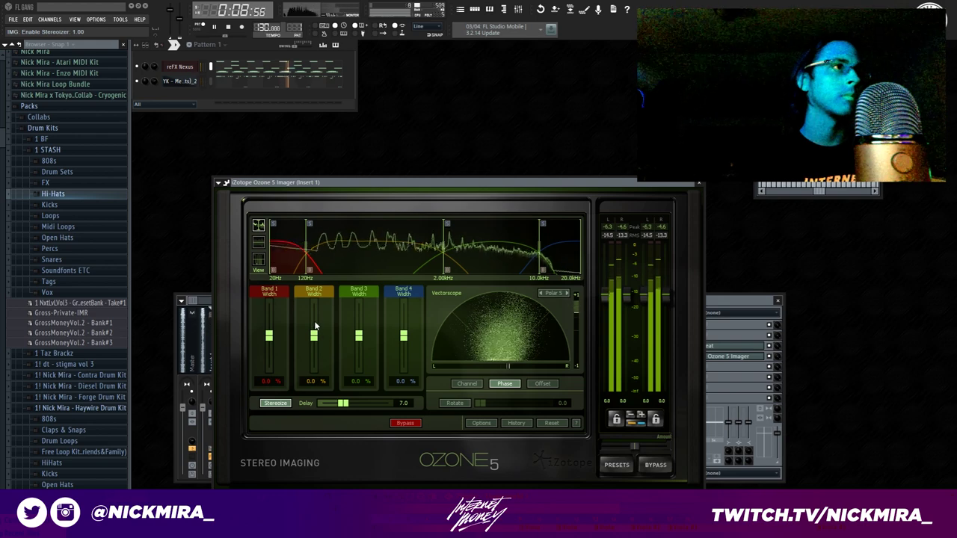
{"action": "key", "text": "Escape"}
Transpose the whole Nexus melody down seven semitones, playing it back after the first four.
{"action": "left_click", "coordinate": [234, 66]}
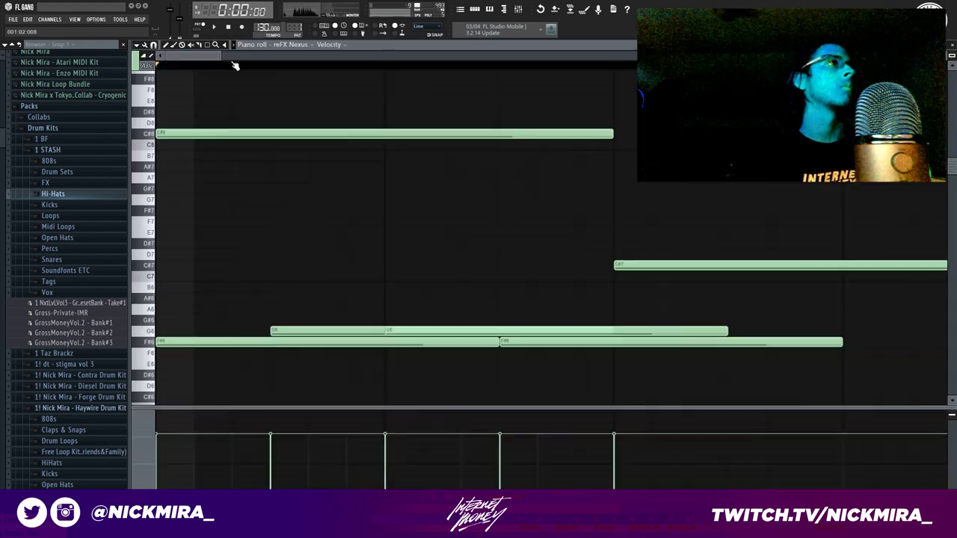
{"action": "key", "text": "Down"}
{"action": "key", "text": "Down"}
{"action": "key", "text": "Down"}
{"action": "key", "text": "Down"}
{"action": "key", "text": "space"}
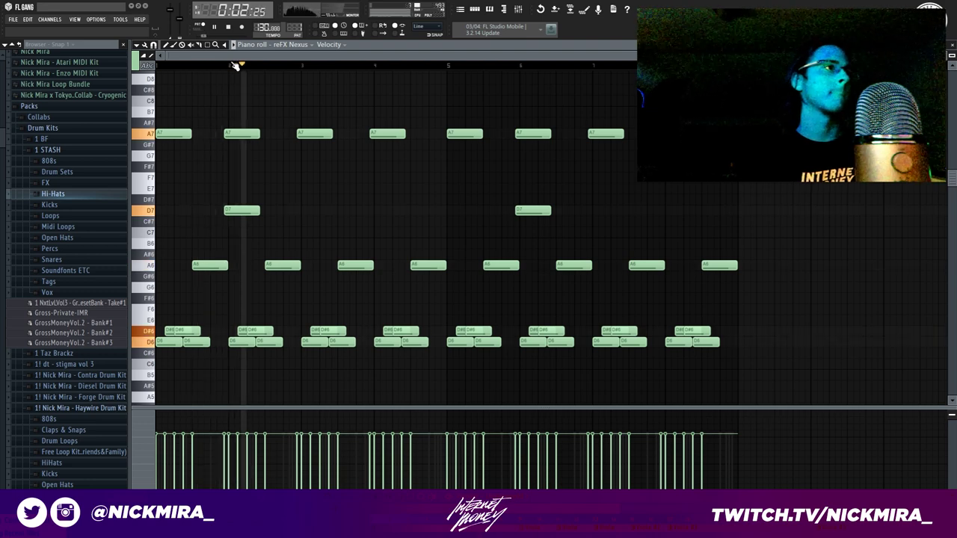
{"action": "key", "text": "space"}
{"action": "key", "text": "Down"}
{"action": "key", "text": "Down"}
{"action": "key", "text": "Down"}
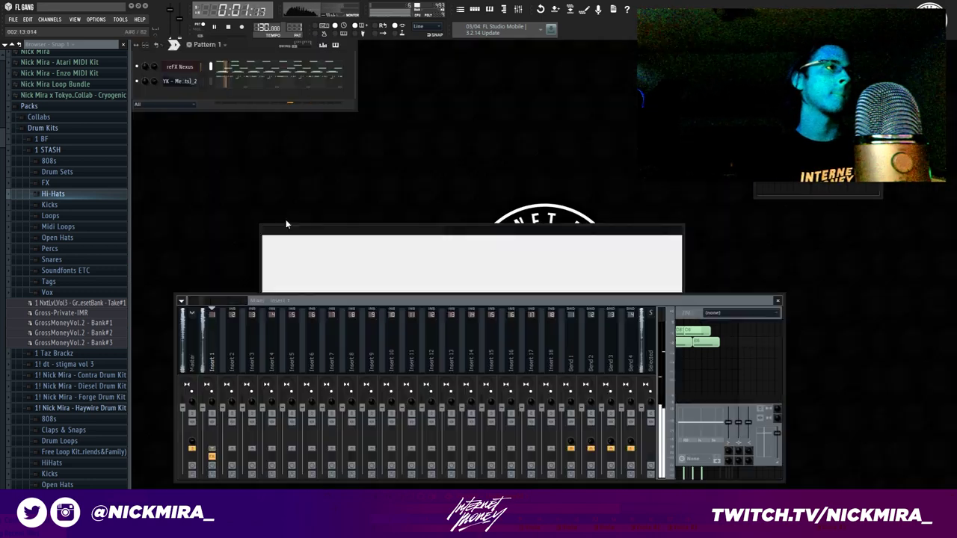
Load KBH_808_bighead_02_C# - Loop from the 1 STASH 808s folder as a new channel below the hi-hat.
{"action": "key", "text": "F7"}
{"action": "left_click", "coordinate": [66, 162]}
{"action": "scroll", "coordinate": [82, 157], "scroll_direction": "down", "scroll_amount": 1}
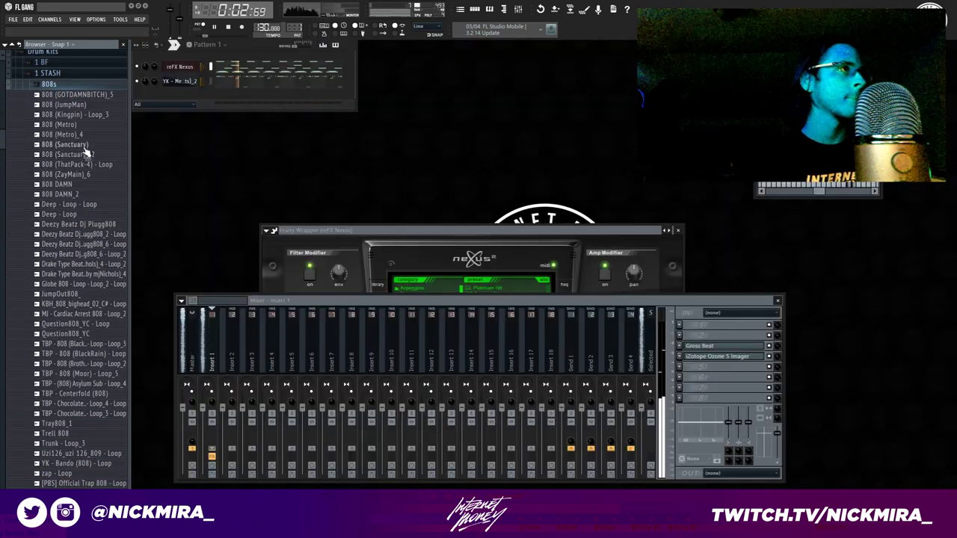
{"action": "left_click", "coordinate": [85, 100]}
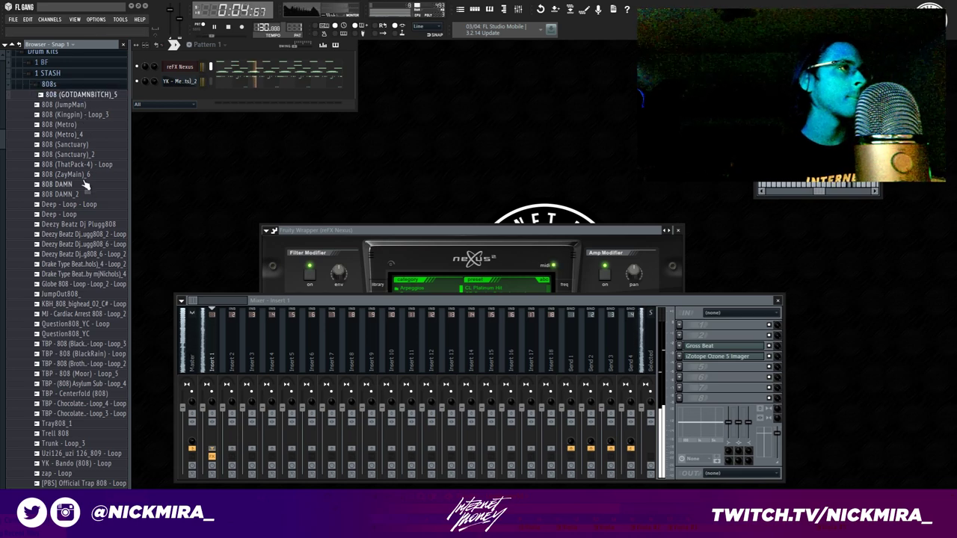
{"action": "left_click", "coordinate": [84, 305]}
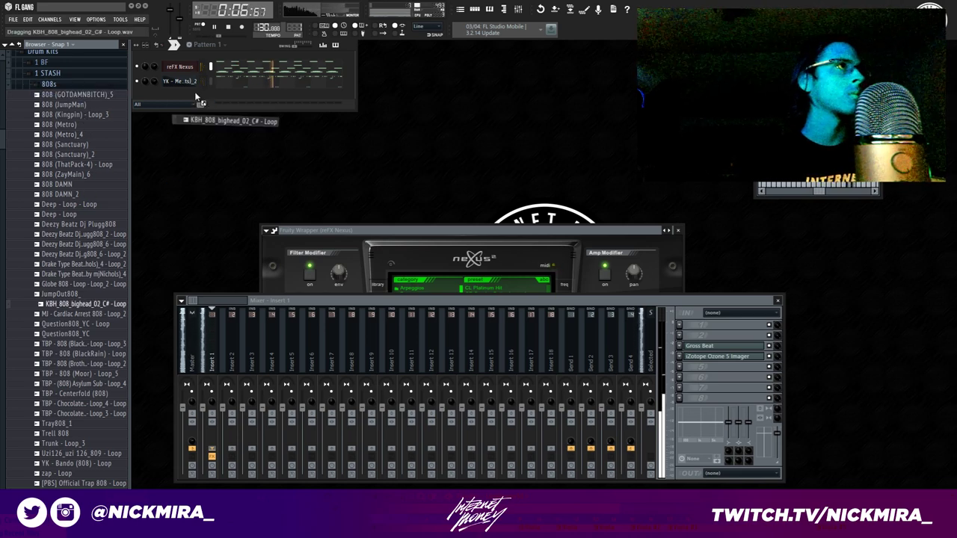
{"action": "left_click_drag", "start_coordinate": [195, 91], "coordinate": [196, 93]}
{"action": "left_click", "coordinate": [48, 84]}
Place B5 notes for the 808 at steps 1 and 13 of bar 1 and step 5 of bar 2.
{"action": "right_click", "coordinate": [198, 91]}
{"action": "left_click", "coordinate": [224, 96]}
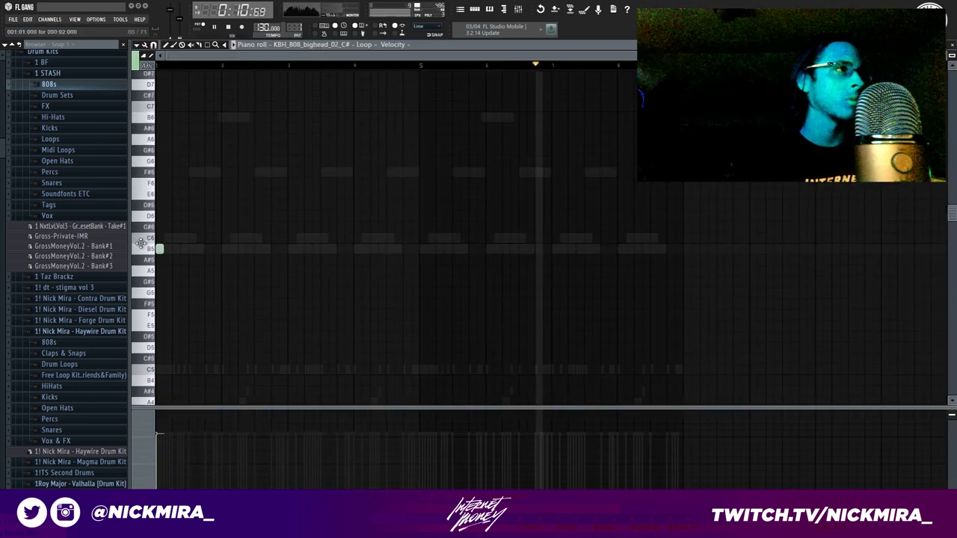
{"action": "left_click", "coordinate": [155, 250]}
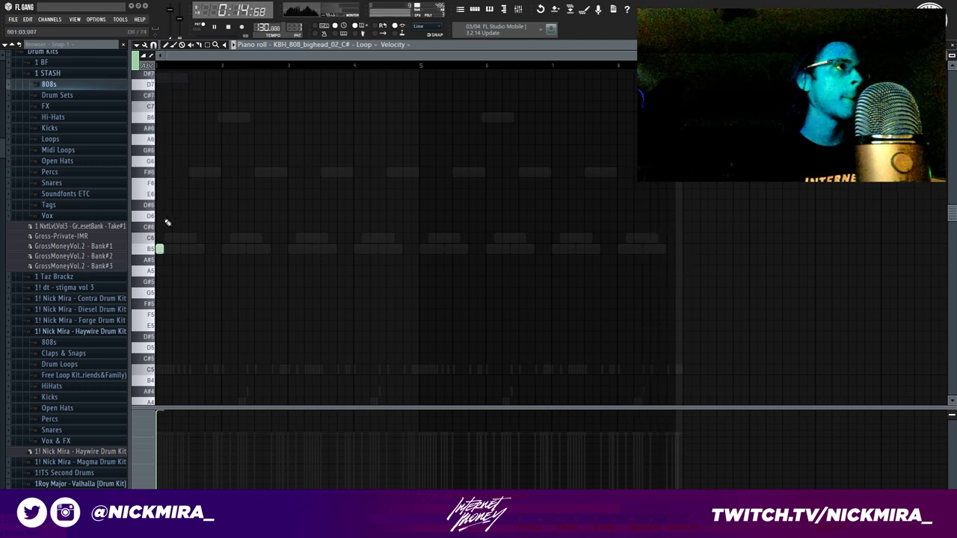
{"action": "left_click", "coordinate": [242, 249]}
{"action": "left_click", "coordinate": [251, 249]}
{"action": "key", "text": "space"}
{"action": "key", "text": "space"}
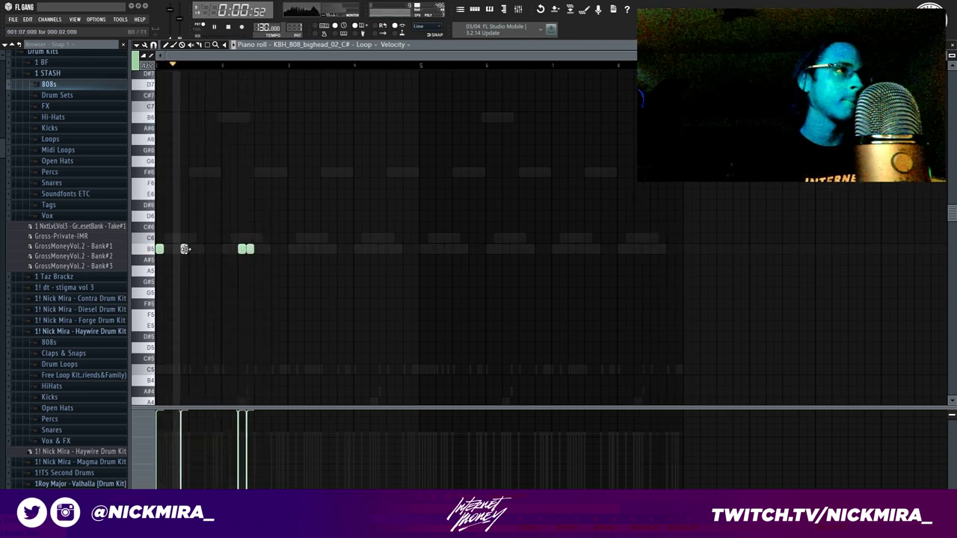
{"action": "key", "text": "space"}
{"action": "key", "text": "space"}
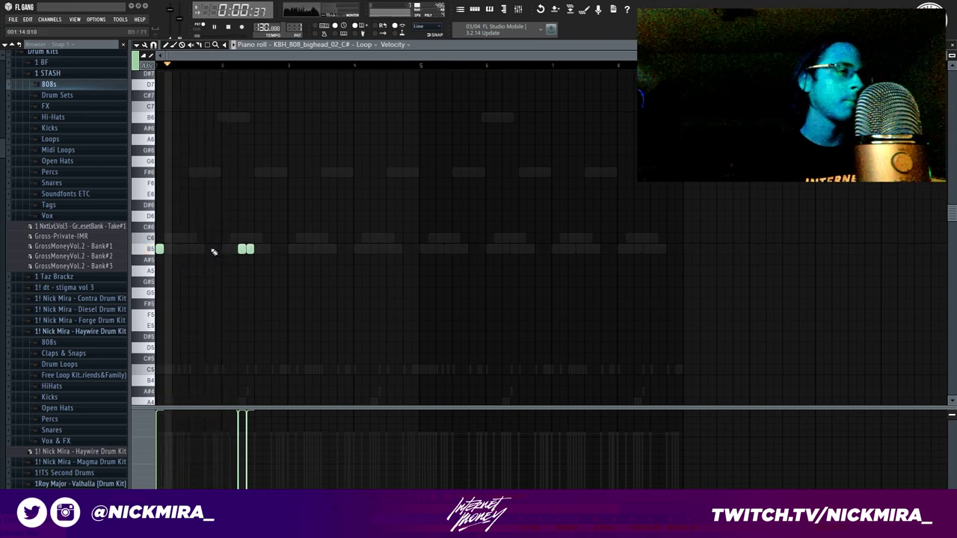
{"action": "left_click", "coordinate": [210, 249]}
{"action": "right_click", "coordinate": [251, 250]}
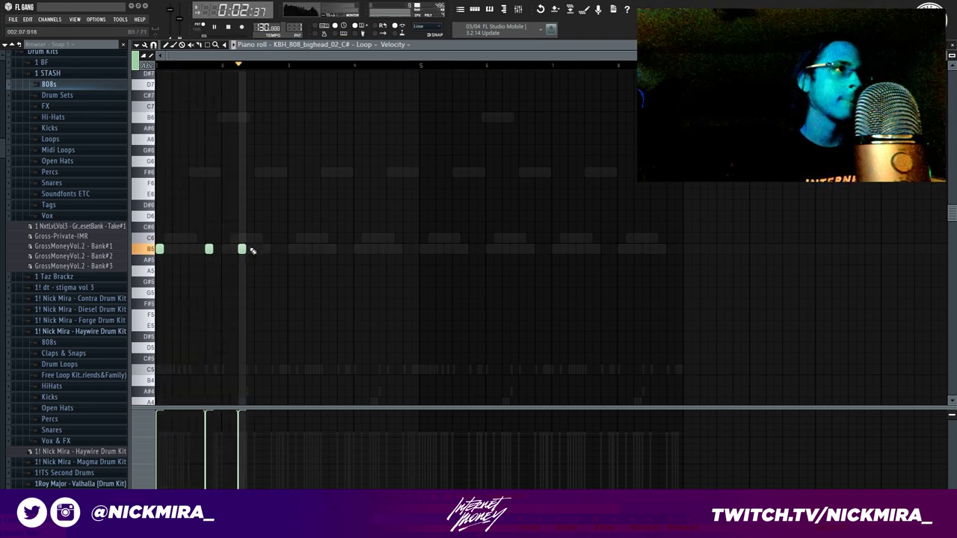
Add 808 notes on B5 at the start of bar 3 and steps 5 and 11 of bar 4, plus C6 at step 15.
{"action": "left_click", "coordinate": [294, 250]}
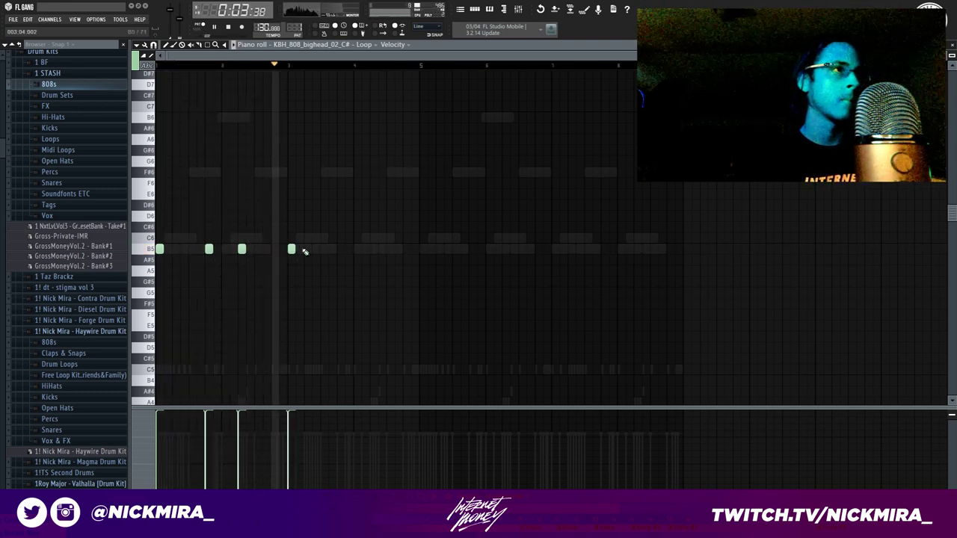
{"action": "left_click", "coordinate": [373, 249]}
{"action": "left_click", "coordinate": [399, 249]}
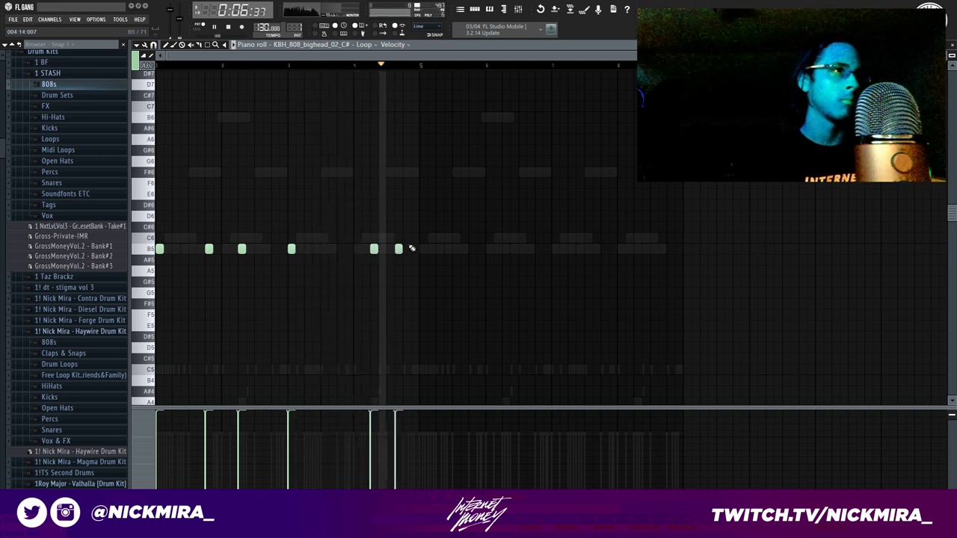
{"action": "left_click", "coordinate": [415, 237]}
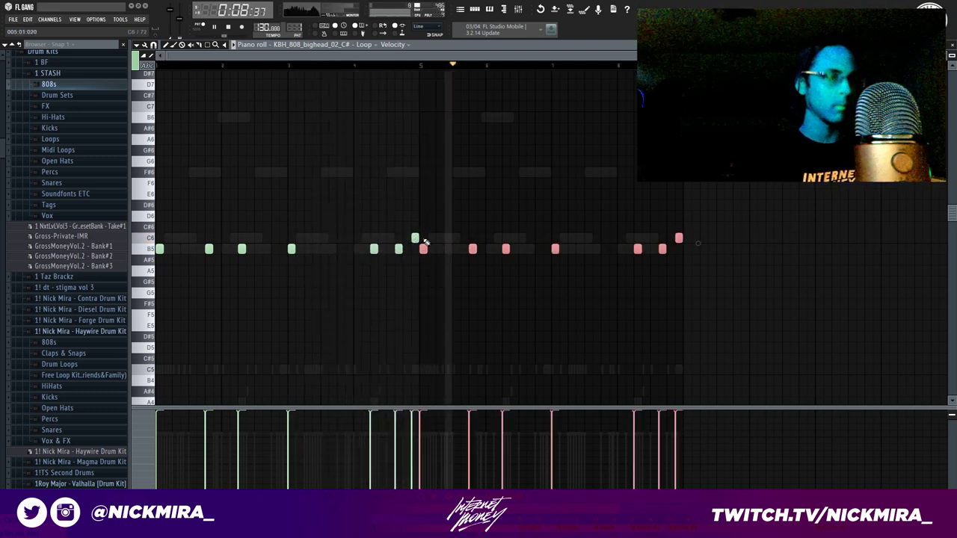
Duplicate the four-bar 808 pattern into bars 5 to 8 and extend the notes legato.
{"action": "key", "text": "ctrl+a"}
{"action": "key", "text": "ctrl+d"}
{"action": "key", "text": "ctrl+l"}
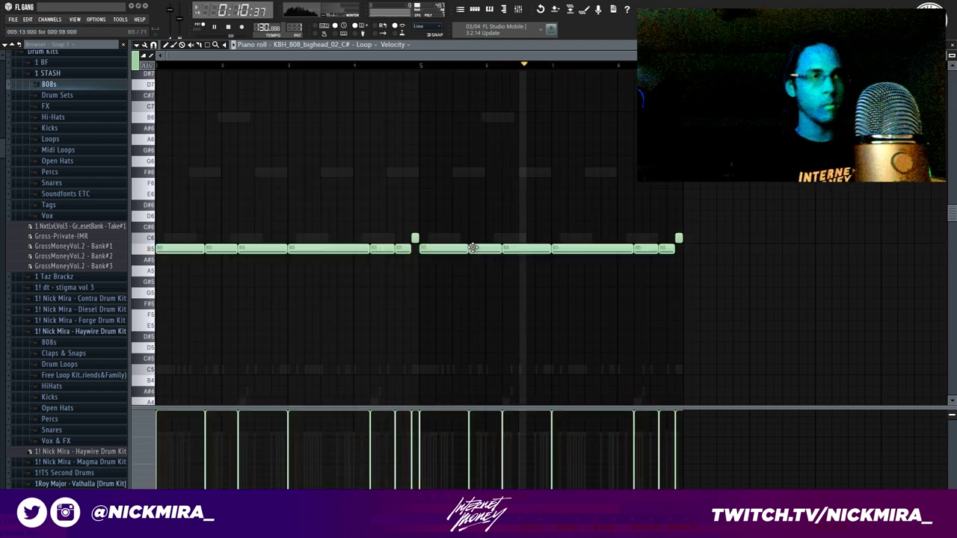
{"action": "key", "text": "space"}
{"action": "key", "text": "F7"}
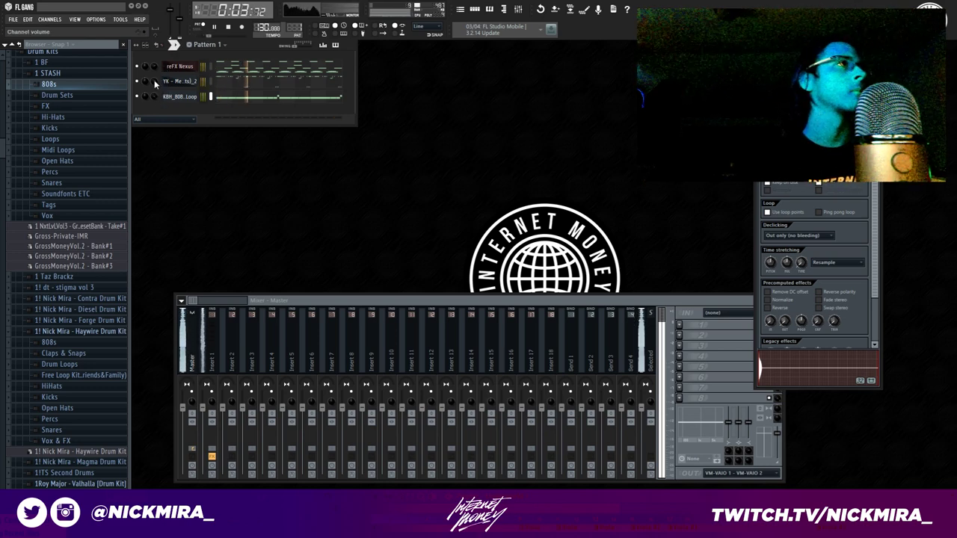
Load YK - PortOfMiami (Kick) from the 1 BF folder as a new channel and copy the 808 note pattern into it.
{"action": "left_click", "coordinate": [47, 73]}
{"action": "left_click", "coordinate": [41, 62]}
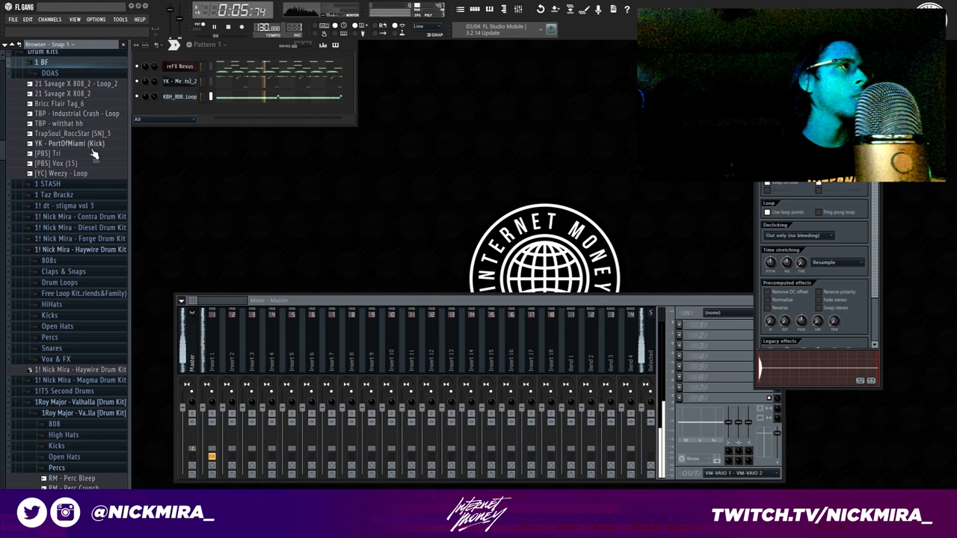
{"action": "left_click_drag", "start_coordinate": [90, 144], "coordinate": [181, 79]}
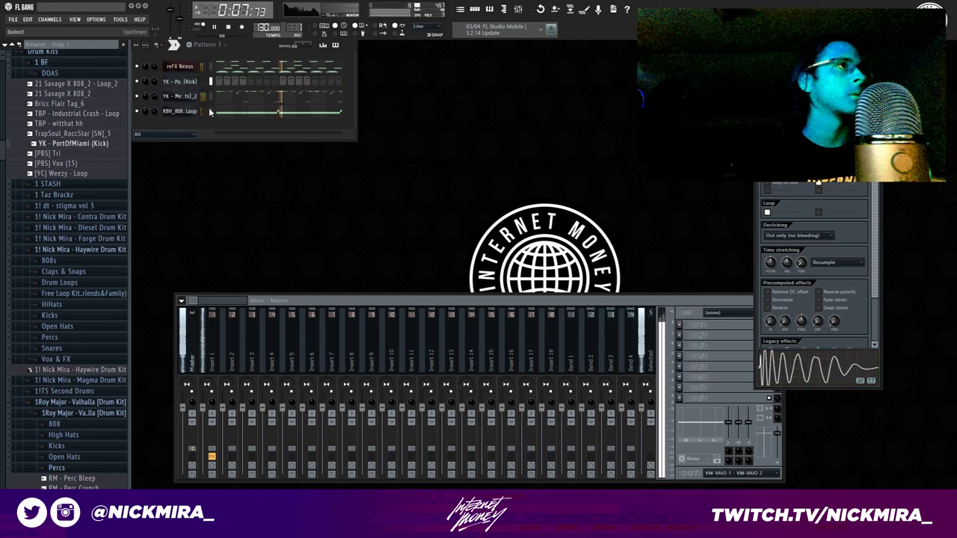
{"action": "key", "text": "F7"}
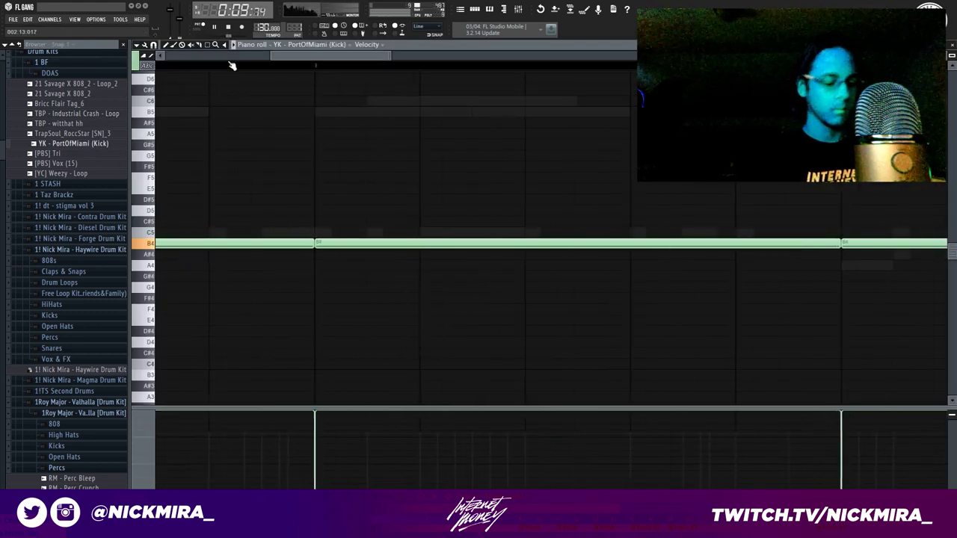
{"action": "key", "text": "F7"}
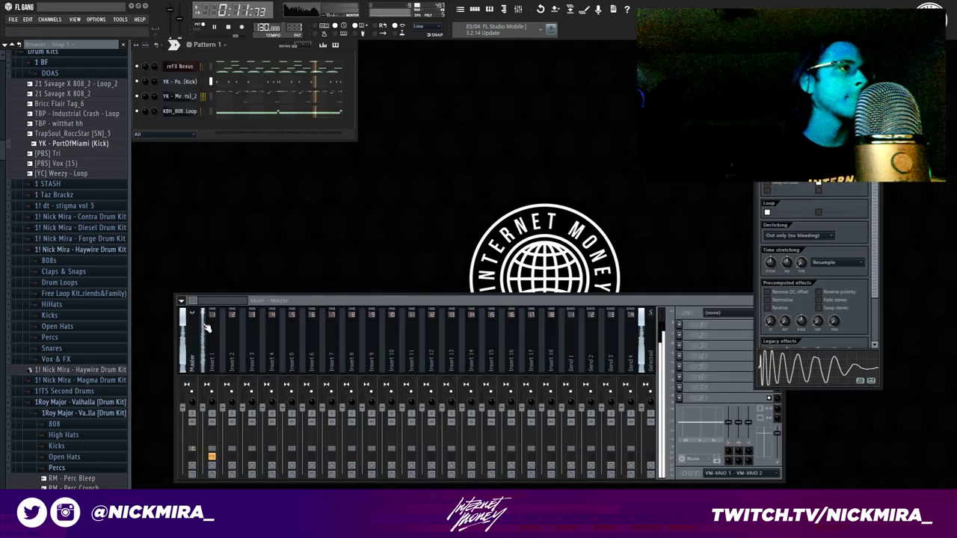
Add a Fruity Limiter to the fourth effect slot of the Master mixer track and close its window.
{"action": "left_click", "coordinate": [196, 339]}
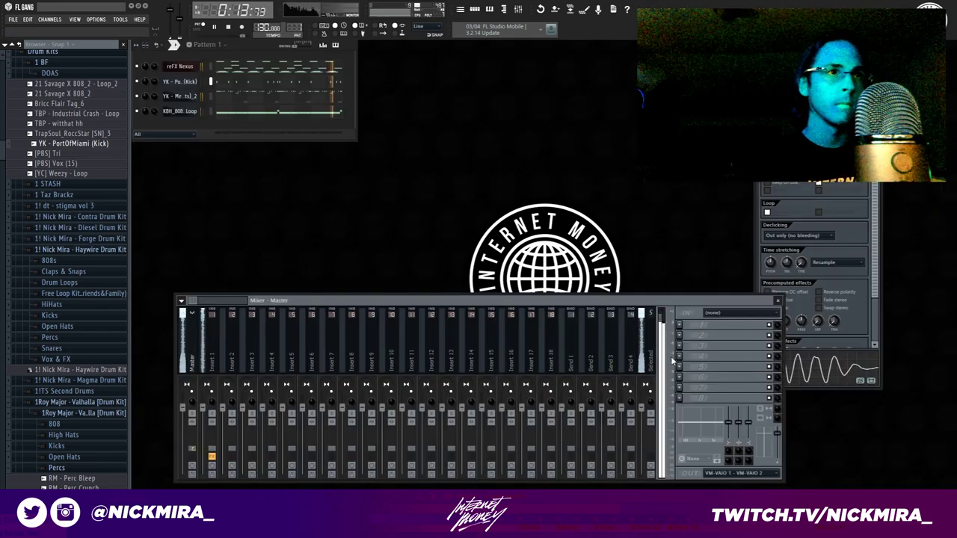
{"action": "left_click", "coordinate": [680, 325]}
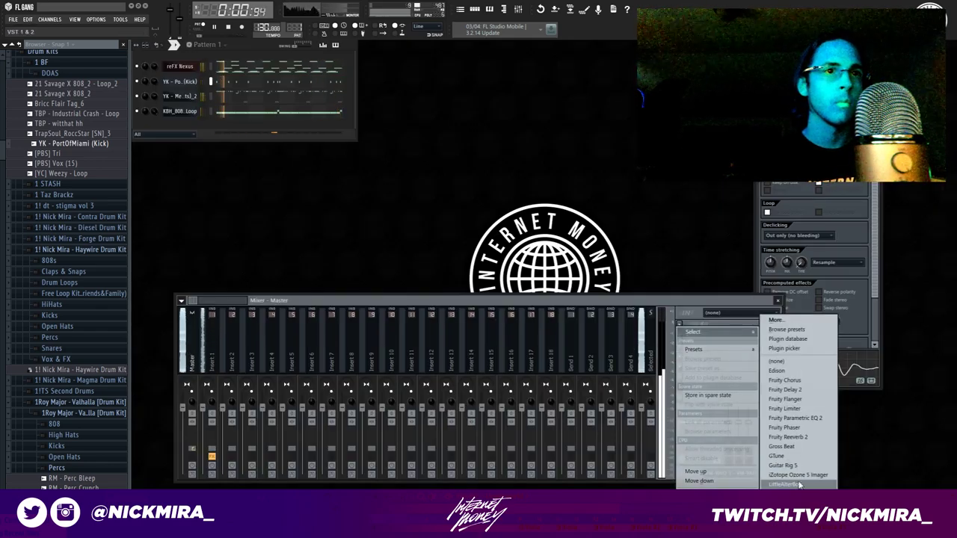
{"action": "left_click", "coordinate": [785, 409]}
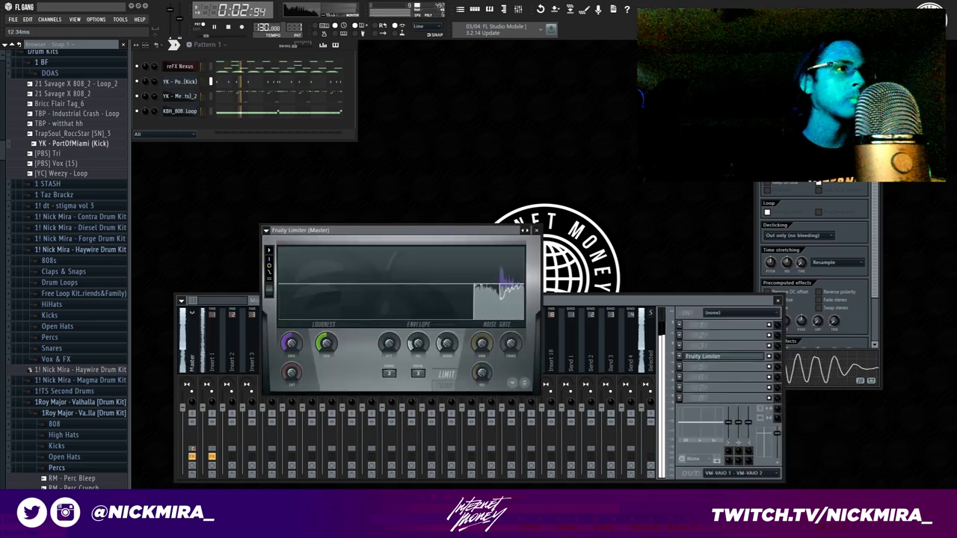
{"action": "left_click", "coordinate": [536, 230]}
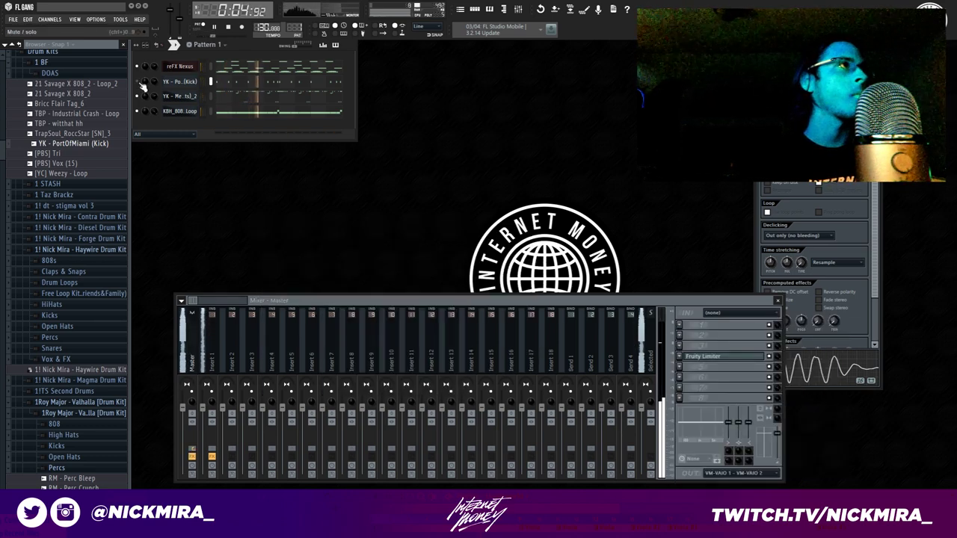
Insert an ElectraX channel above Nexus and choose the !Roy Major - Neptune preset bank.
{"action": "right_click", "coordinate": [184, 68]}
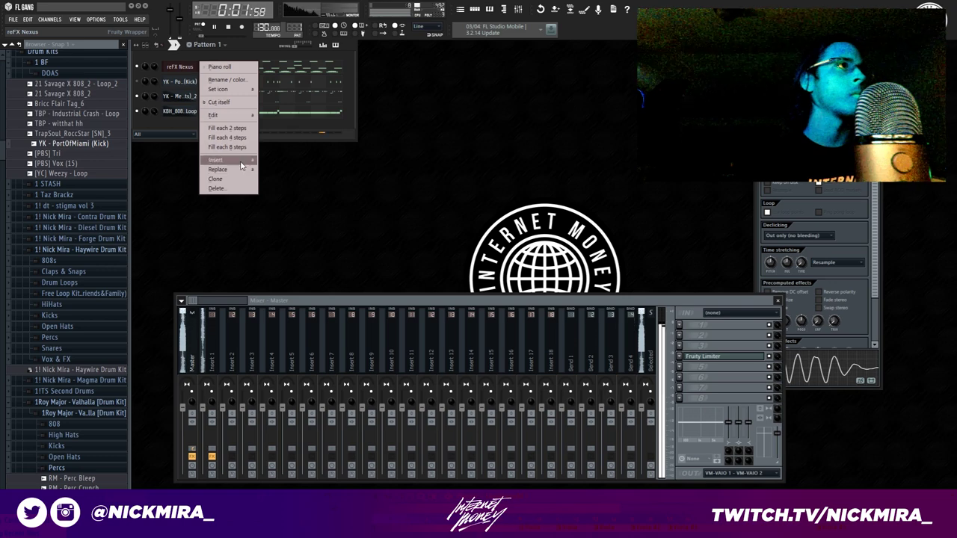
{"action": "mouse_move", "coordinate": [241, 165]}
{"action": "left_click", "coordinate": [305, 271]}
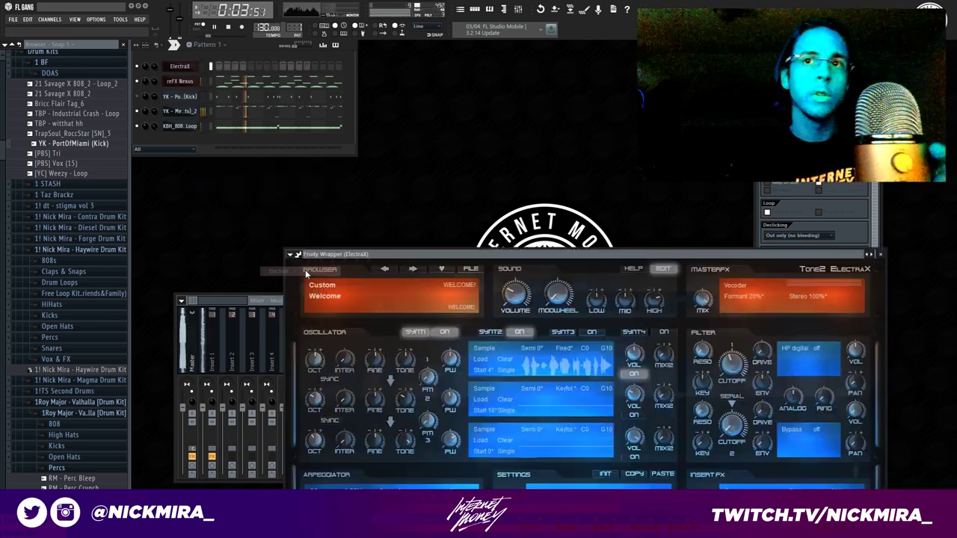
{"action": "left_click_drag", "start_coordinate": [323, 256], "coordinate": [351, 184]}
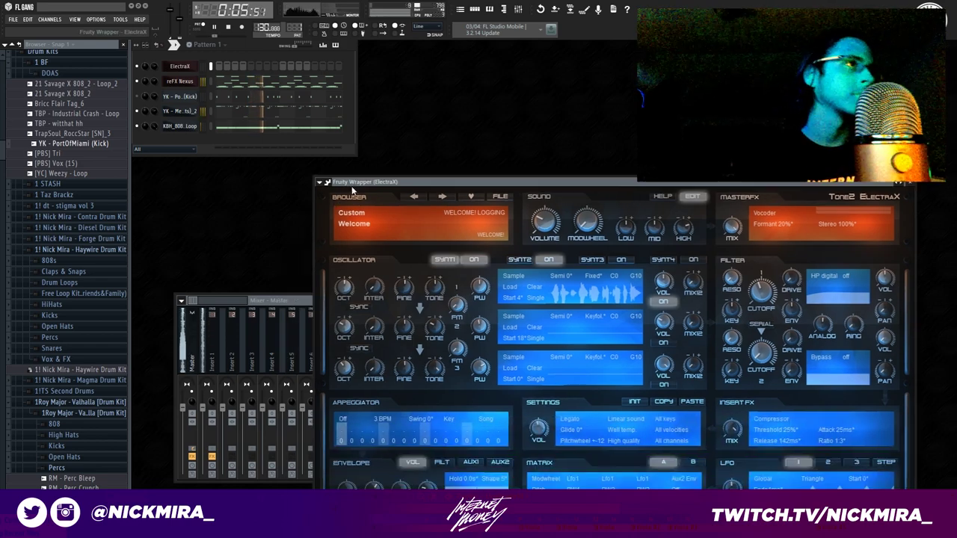
{"action": "left_click", "coordinate": [351, 213]}
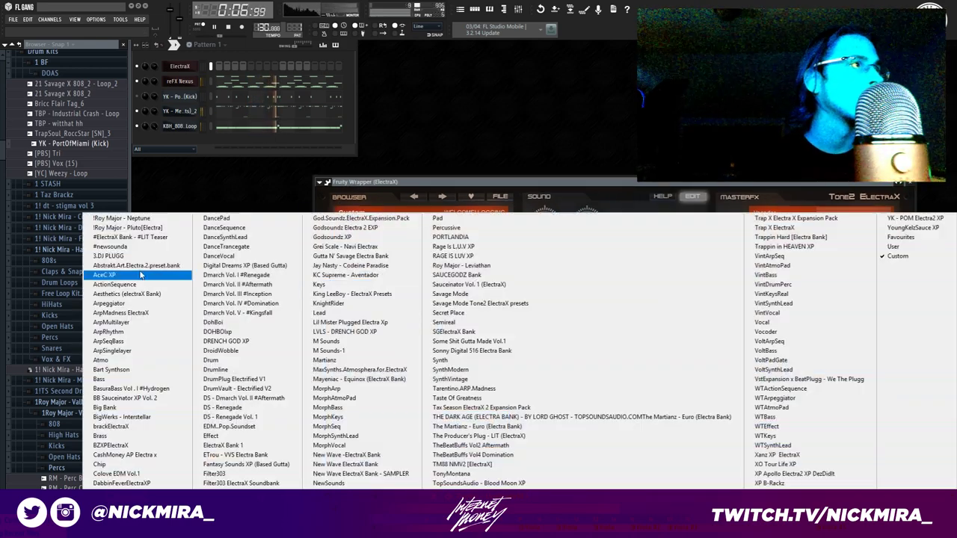
{"action": "left_click", "coordinate": [119, 217]}
Copy the Nexus melody into the ElectraX channel and load the Arp - Dark Matter preset.
{"action": "key", "text": "space"}
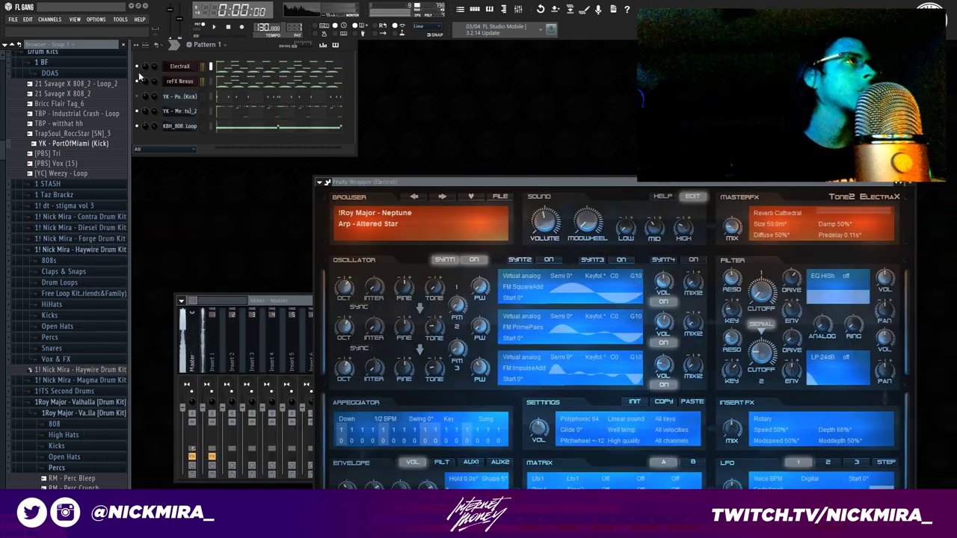
{"action": "left_click", "coordinate": [399, 223]}
{"action": "left_click", "coordinate": [399, 223]}
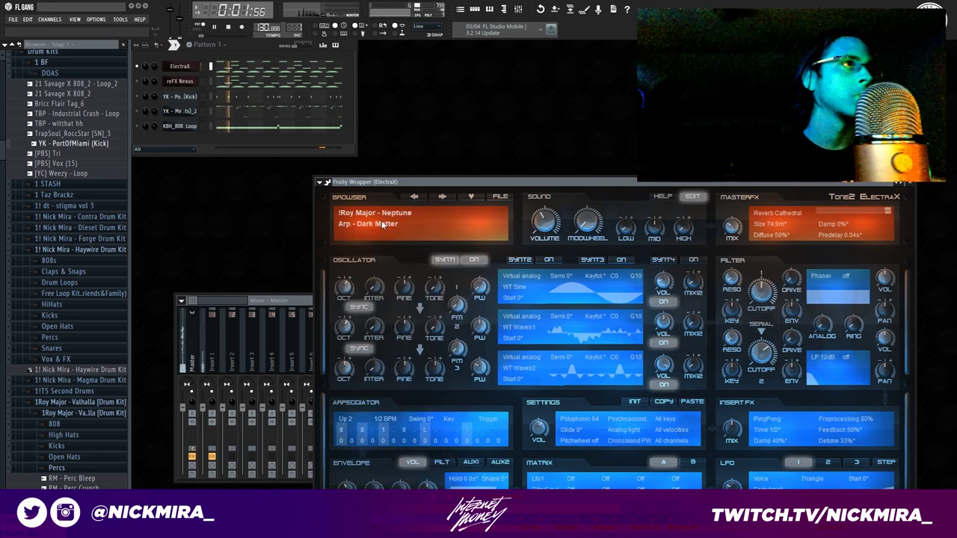
Load the Arp - Pablo preset in ElectraX and move the 808 channel above the YK - Metro hi-hat channel.
{"action": "left_click", "coordinate": [404, 221]}
{"action": "left_click", "coordinate": [415, 207]}
{"action": "key", "text": "space"}
{"action": "left_click", "coordinate": [442, 196]}
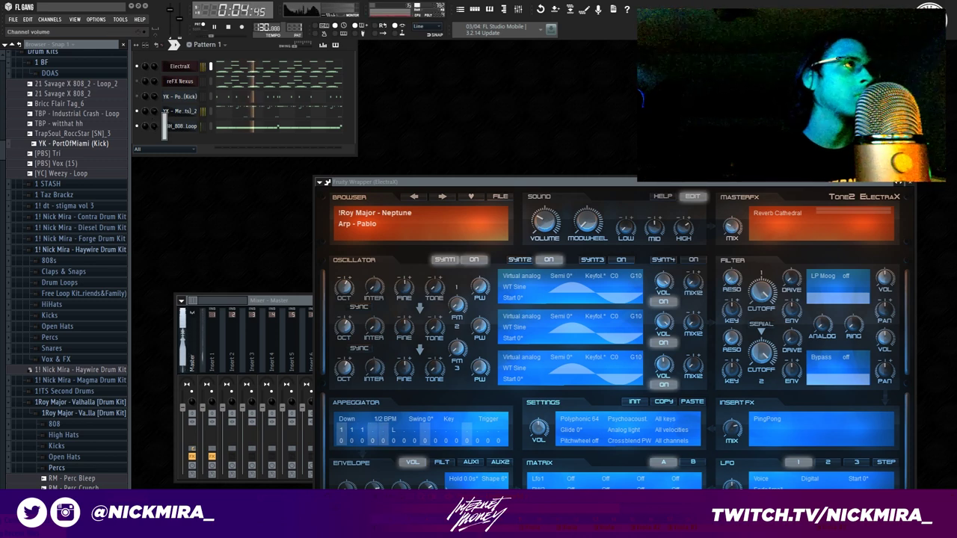
{"action": "key", "text": "alt+Up"}
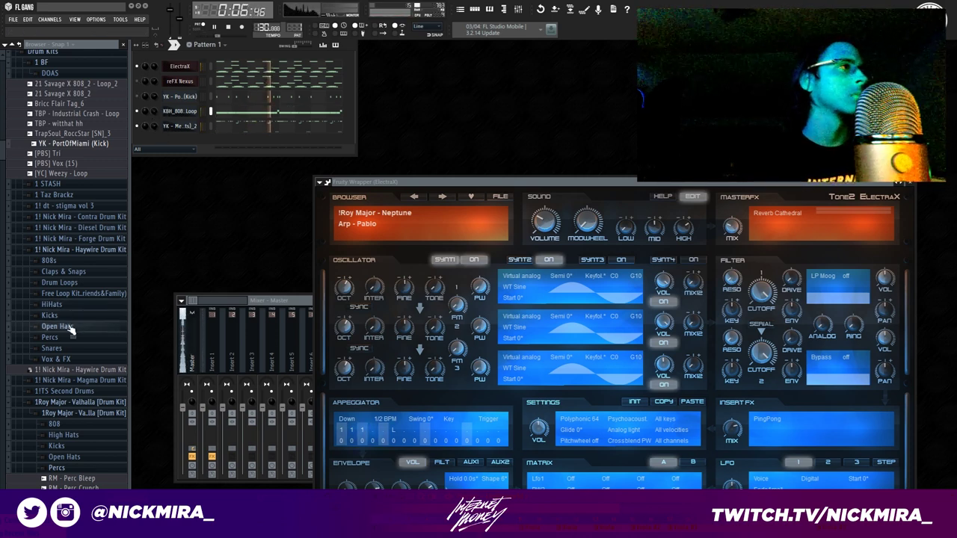
Load [PBS] Official Trap Clp_2 from the Snares folder of 1 STASH as a new channel.
{"action": "left_click", "coordinate": [84, 251]}
{"action": "scroll", "coordinate": [79, 239], "scroll_direction": "up", "scroll_amount": 4}
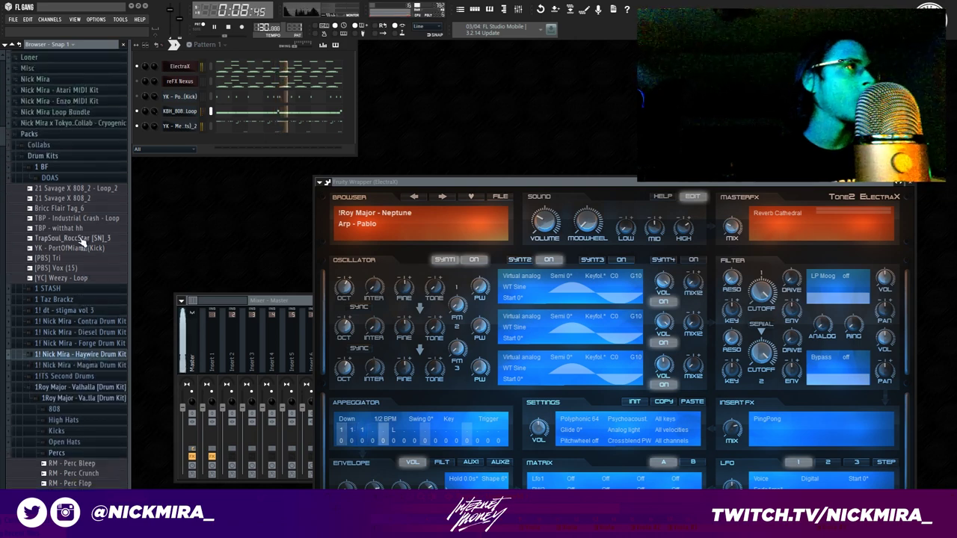
{"action": "left_click", "coordinate": [67, 206]}
{"action": "left_click", "coordinate": [69, 207]}
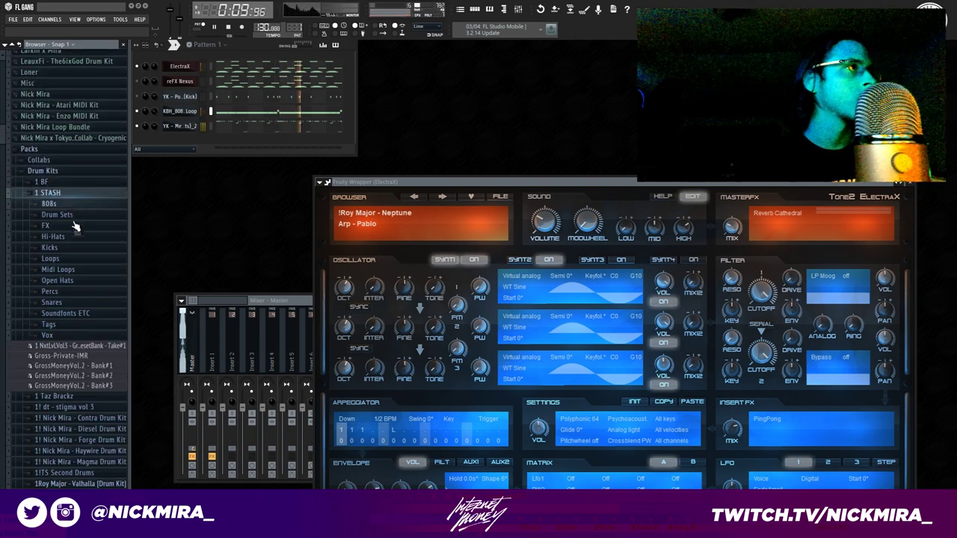
{"action": "left_click", "coordinate": [71, 307]}
{"action": "left_click_drag", "start_coordinate": [108, 467], "coordinate": [285, 141]}
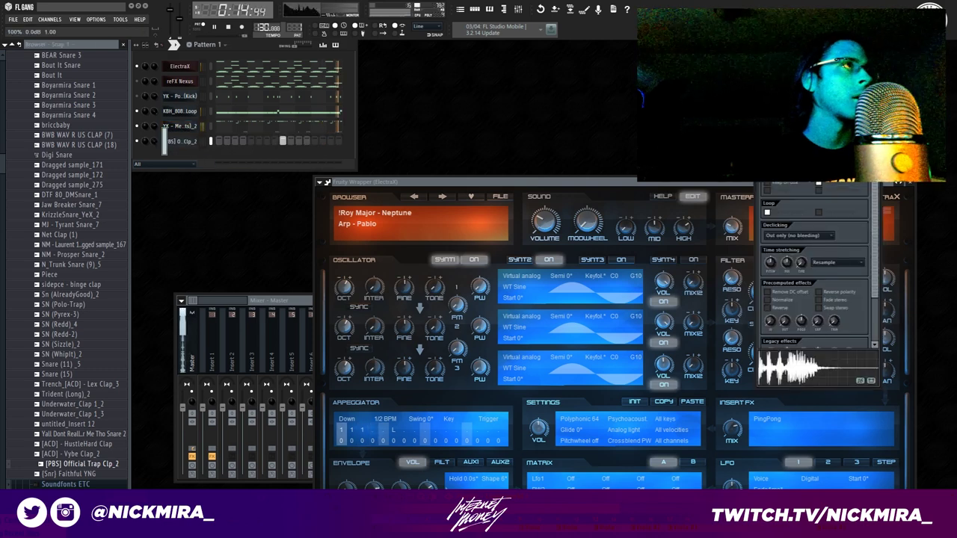
Place a short C5 clap note on the third beat of each of the eight bars.
{"action": "key", "text": "F7"}
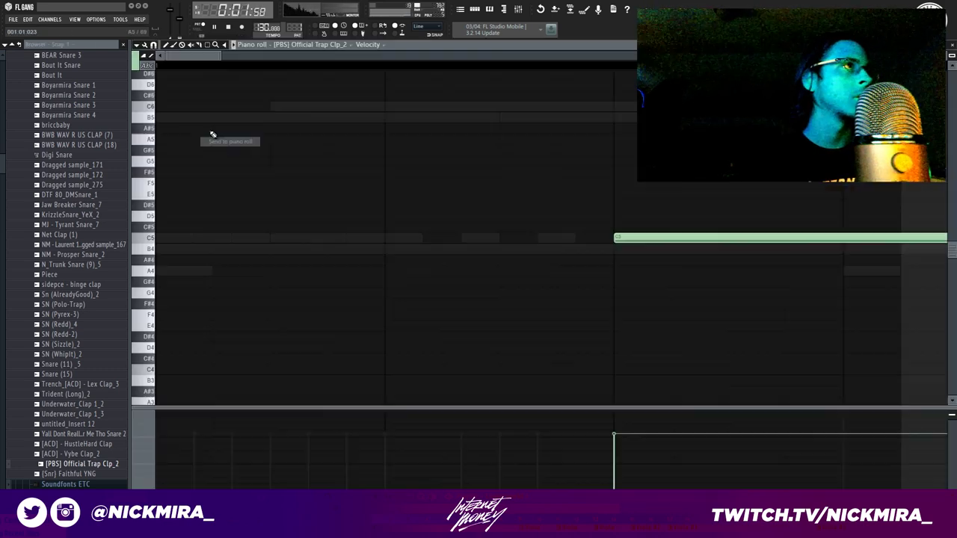
{"action": "key", "text": "ctrl+v"}
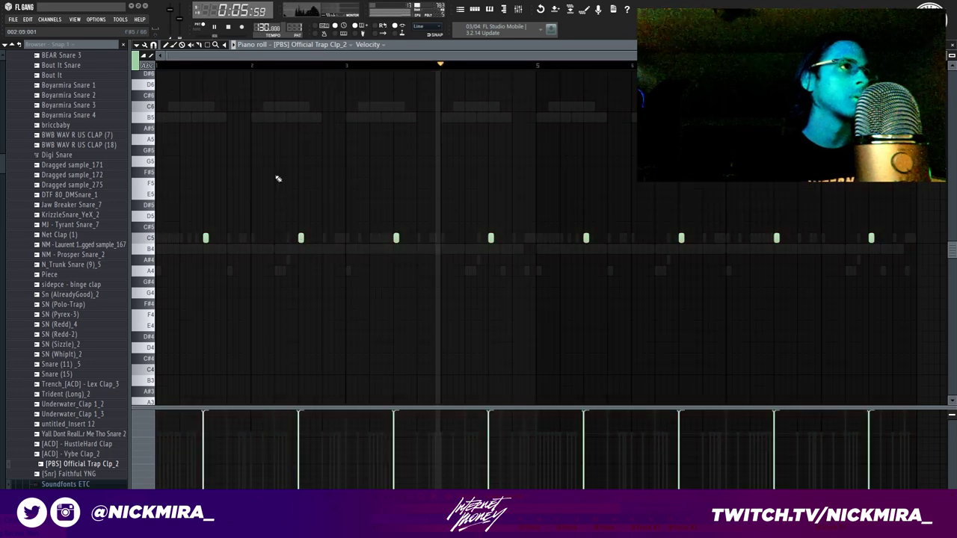
{"action": "key", "text": "F7"}
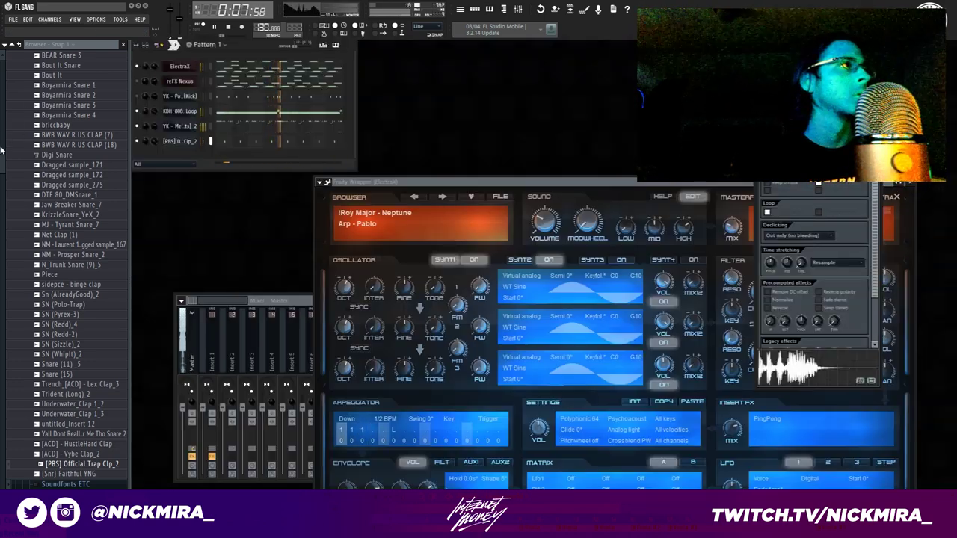
Add a second YK - Metro HH (Hats)_2 channel from the Hi-Hats folder, fill each 2 steps, and convert it to F4 piano-roll notes.
{"action": "scroll", "coordinate": [64, 179], "scroll_direction": "up", "scroll_amount": 10}
{"action": "left_click", "coordinate": [60, 141]}
{"action": "left_click", "coordinate": [71, 192]}
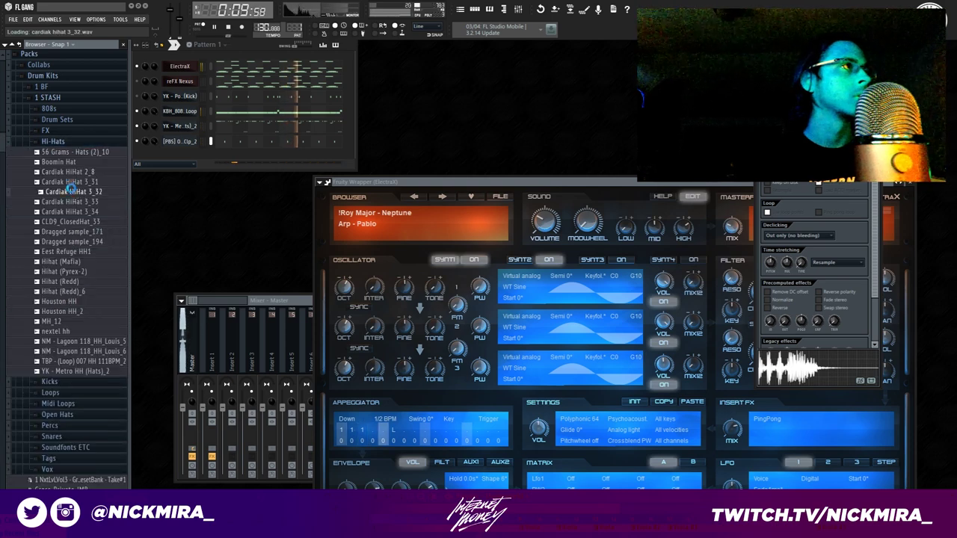
{"action": "left_click_drag", "start_coordinate": [107, 370], "coordinate": [196, 157]}
{"action": "right_click", "coordinate": [201, 155]}
{"action": "left_click", "coordinate": [236, 228]}
{"action": "right_click", "coordinate": [201, 155]}
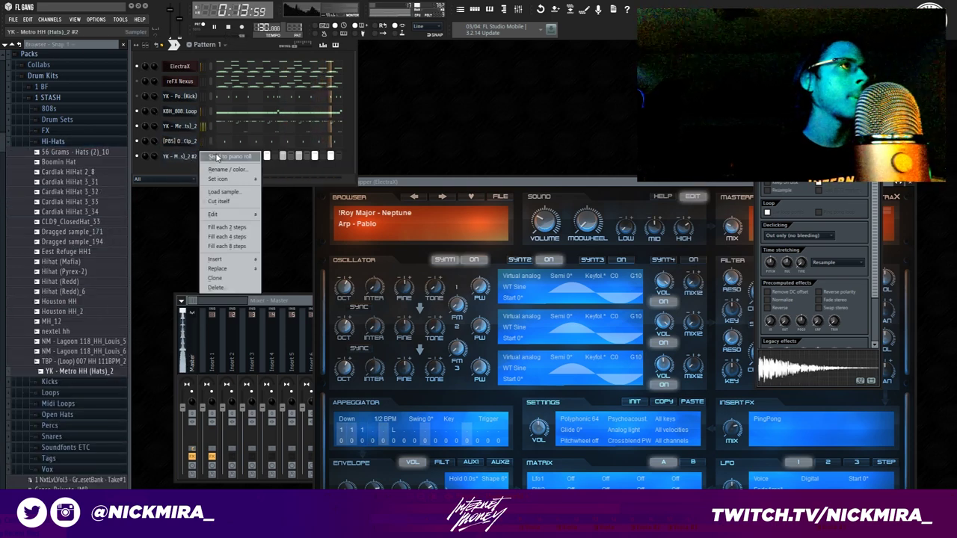
{"action": "left_click", "coordinate": [220, 156]}
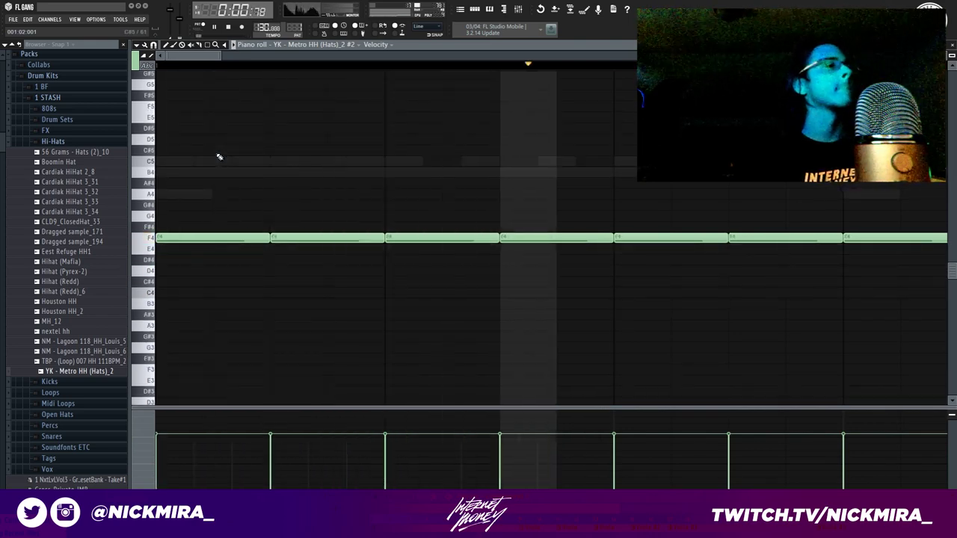
{"action": "key", "text": "F7"}
Replace the 808 channel's sample with nm - all girls are the same 808 from the Nick Mira - Haywire Drum Kit.
{"action": "left_click", "coordinate": [84, 142]}
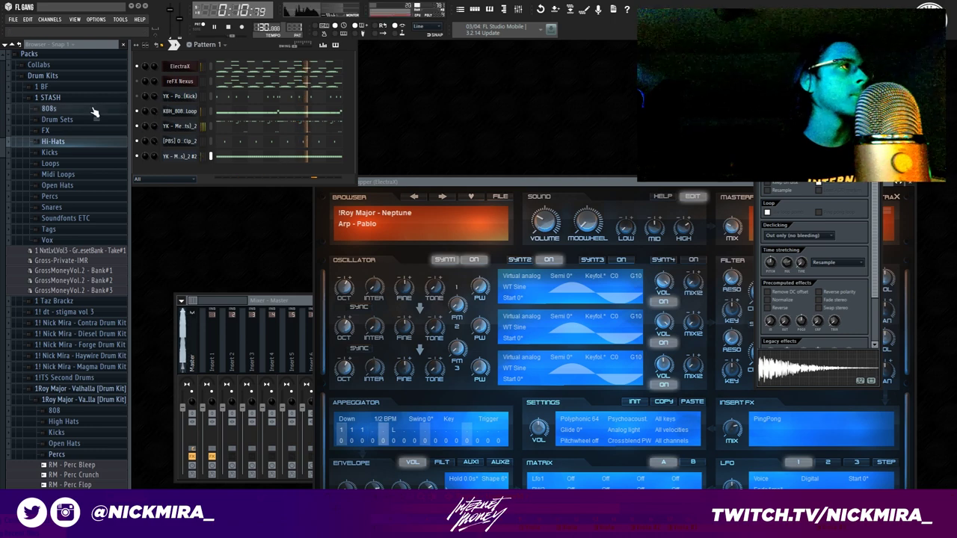
{"action": "left_click", "coordinate": [48, 97]}
{"action": "left_click", "coordinate": [101, 196]}
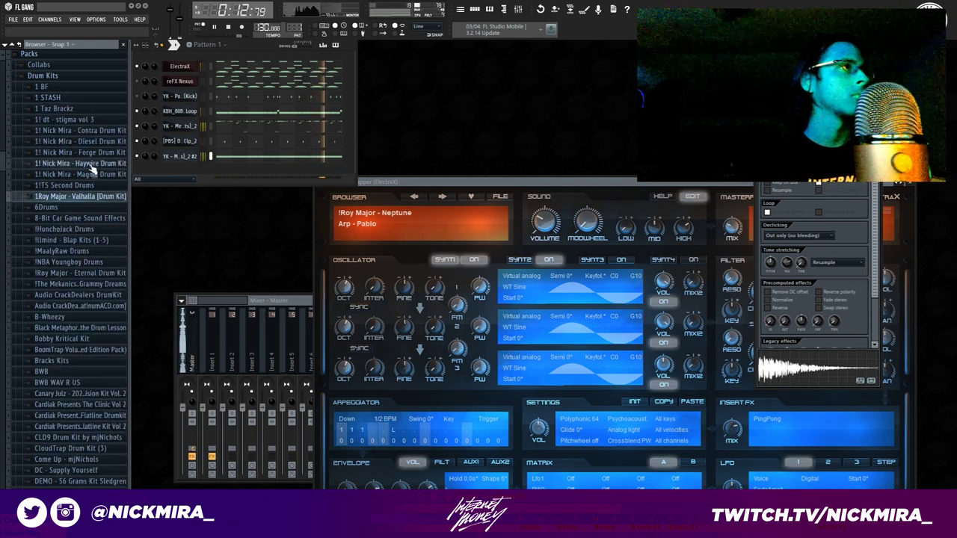
{"action": "left_click", "coordinate": [94, 170]}
{"action": "left_click_drag", "start_coordinate": [82, 185], "coordinate": [157, 118]}
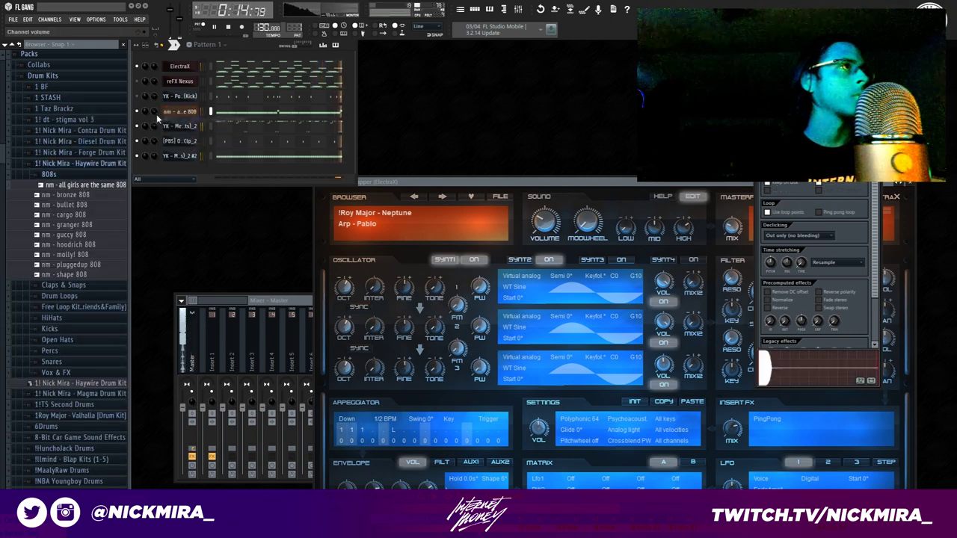
Transpose the whole 808 pattern down one octave so the main notes sit on B4.
{"action": "left_click", "coordinate": [236, 111]}
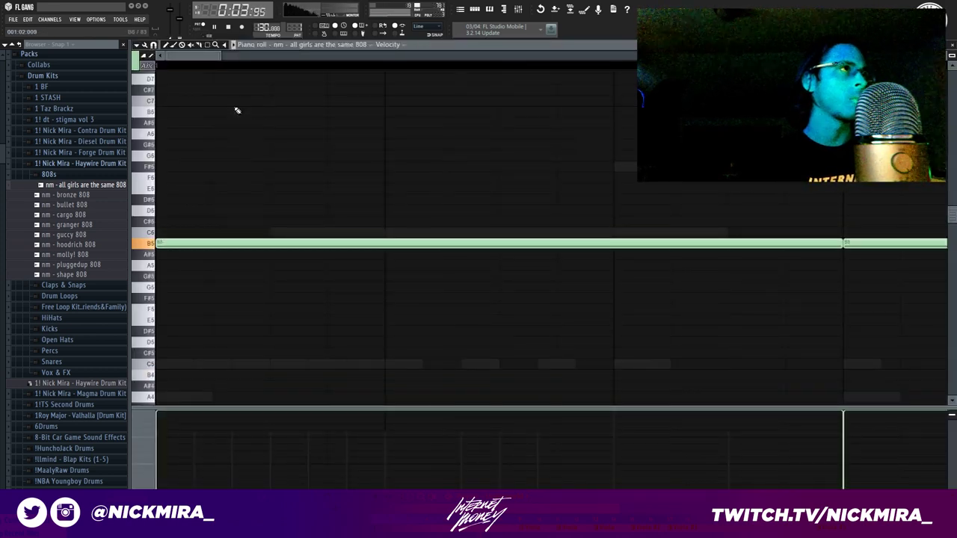
{"action": "key", "text": "ctrl+Down"}
{"action": "scroll", "coordinate": [286, 75], "scroll_direction": "down", "scroll_amount": 5}
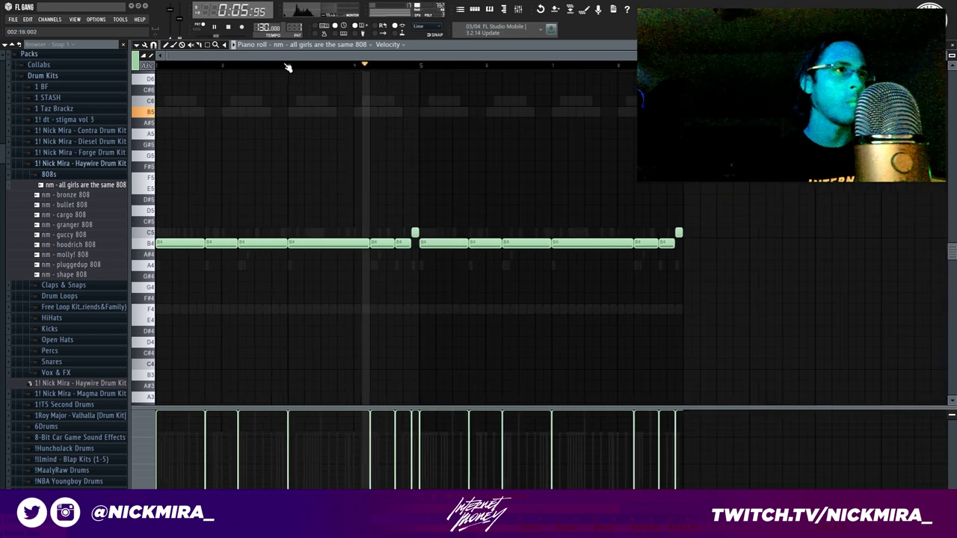
Rework the 808 ending by splitting the long note, raising the short bar 8 notes to B5, adding a short D6 and deleting the final C5.
{"action": "left_click", "coordinate": [607, 243]}
{"action": "left_click_drag", "start_coordinate": [649, 245], "coordinate": [658, 258]}
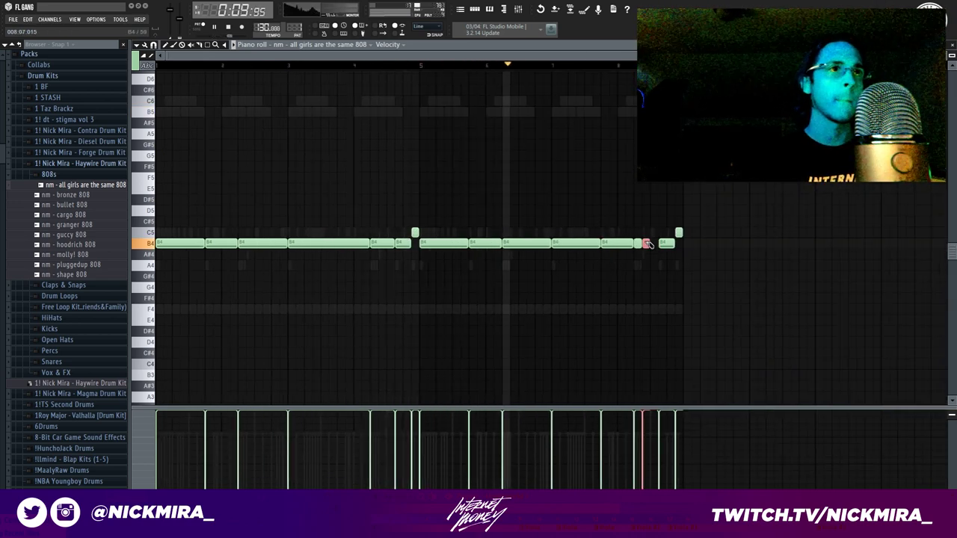
{"action": "key", "text": "Delete"}
{"action": "scroll", "coordinate": [653, 256], "scroll_direction": "up", "scroll_amount": 3}
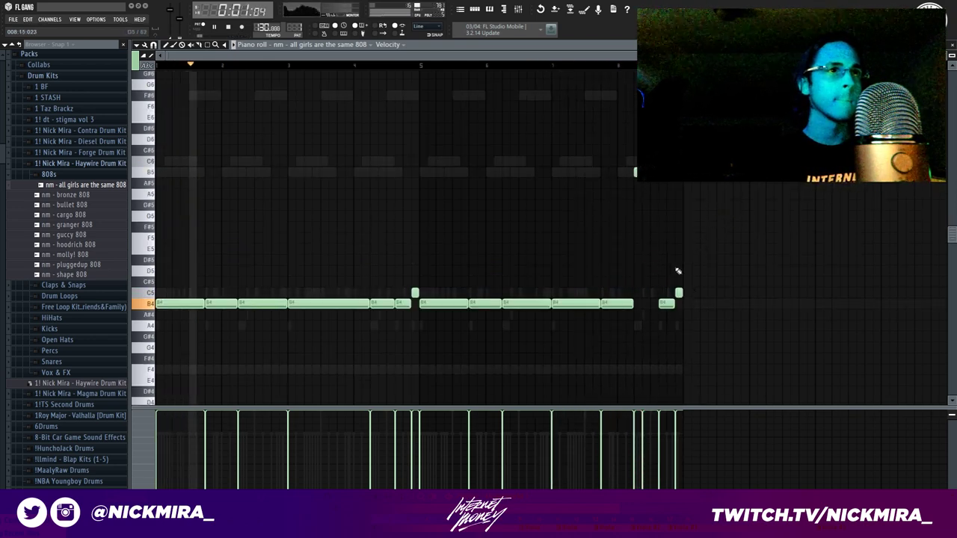
{"action": "left_click_drag", "start_coordinate": [673, 276], "coordinate": [743, 348]}
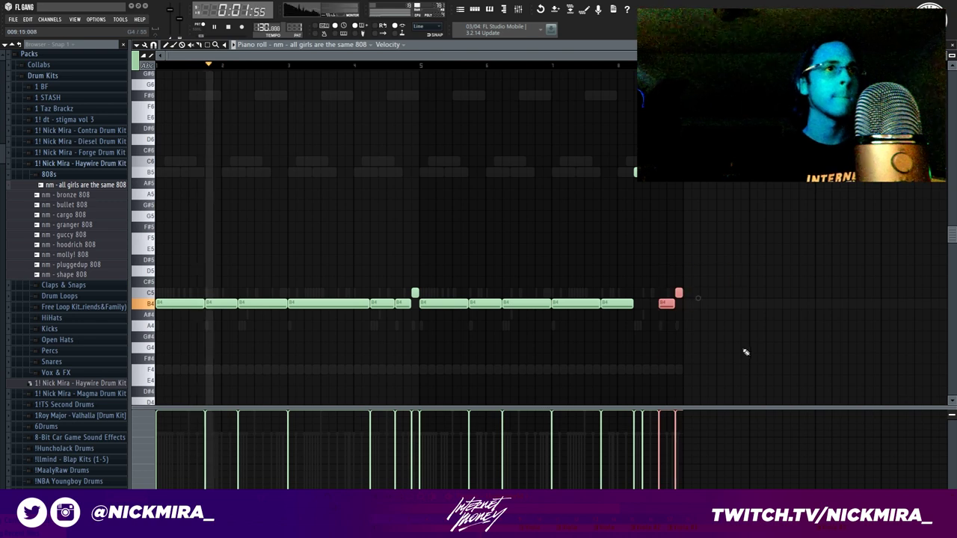
{"action": "right_click", "coordinate": [679, 292]}
{"action": "key", "text": "space"}
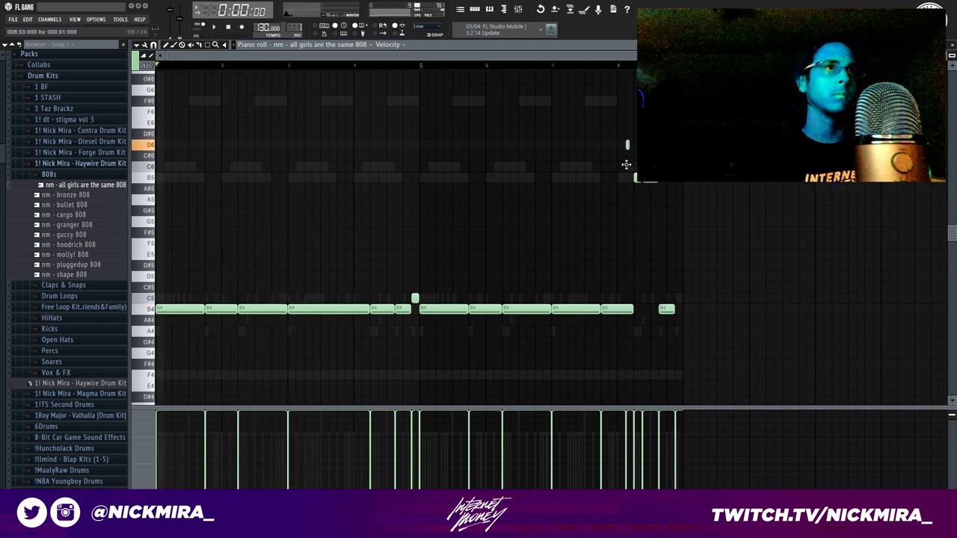
{"action": "left_click", "coordinate": [624, 65]}
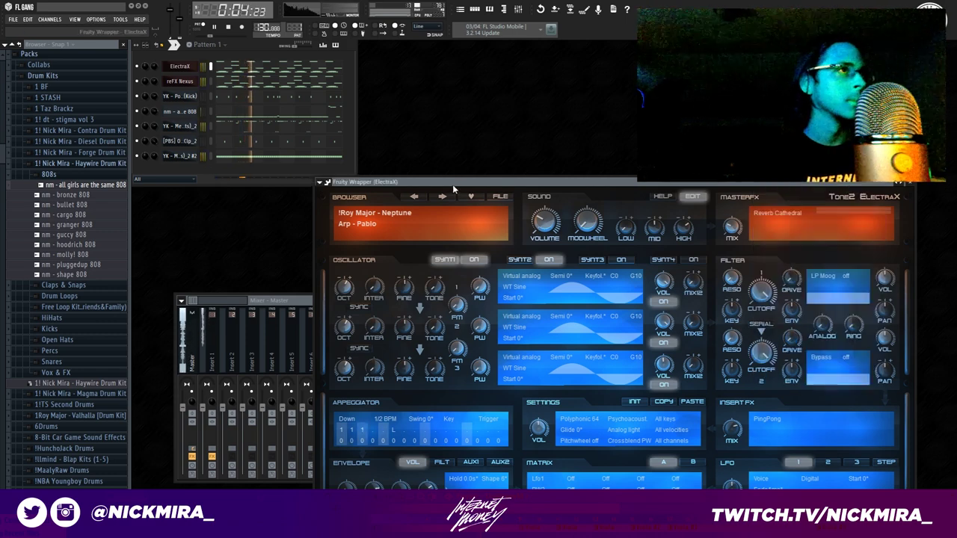
Select the kick, 808, clap and both hi-hat channels and link them to consecutive mixer tracks starting from Insert 7.
{"action": "left_click", "coordinate": [188, 112]}
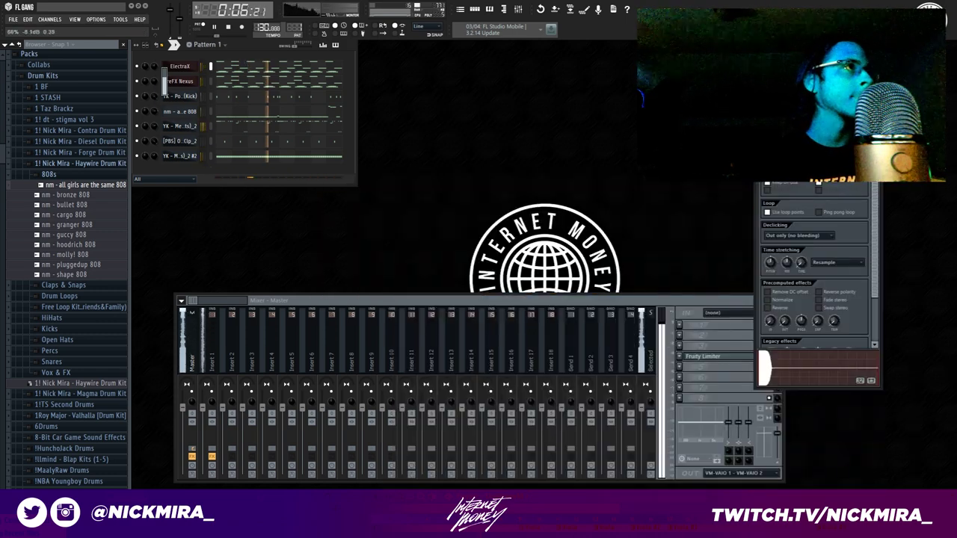
{"action": "left_click_drag", "start_coordinate": [210, 96], "coordinate": [213, 156]}
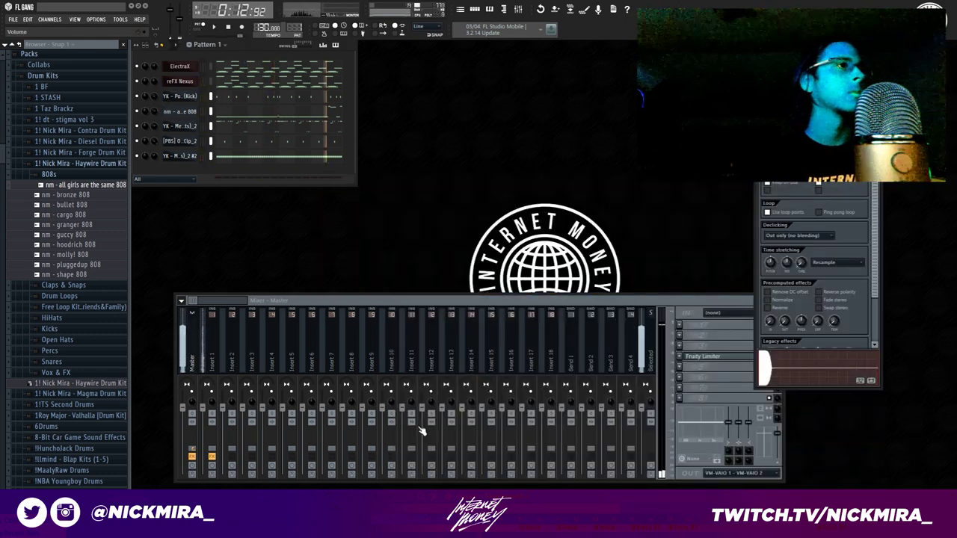
{"action": "right_click", "coordinate": [340, 365]}
{"action": "mouse_move", "coordinate": [389, 341]}
{"action": "left_click", "coordinate": [478, 353]}
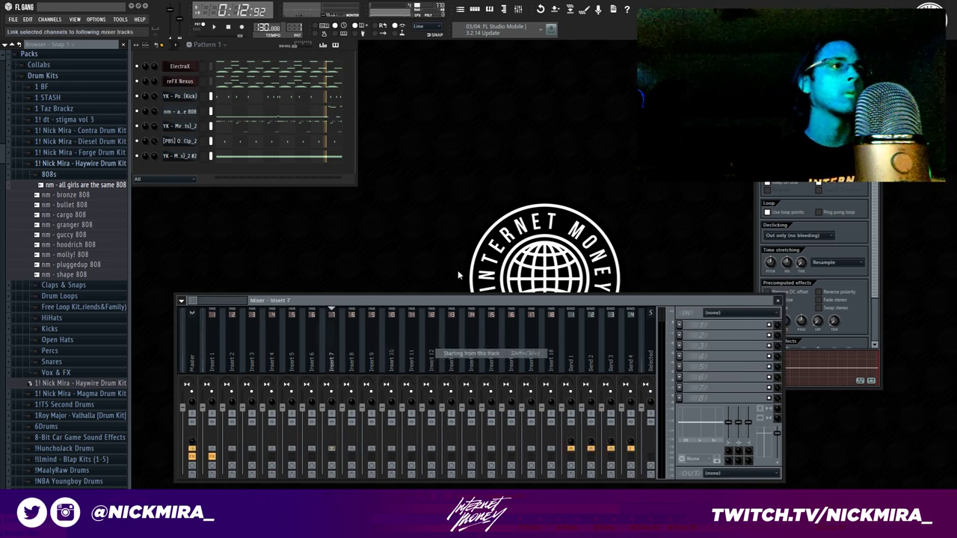
Lower the mixer volumes of the kick, 808, first hi-hat and clap, and set the second hi-hat to about -7.6 dB during playback.
{"action": "key", "text": "space"}
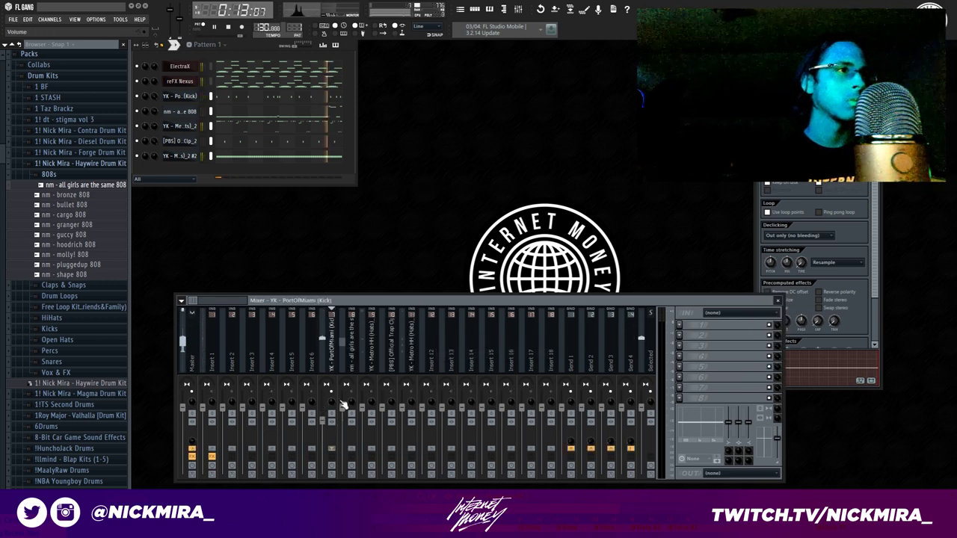
{"action": "left_click_drag", "start_coordinate": [349, 409], "coordinate": [342, 435]}
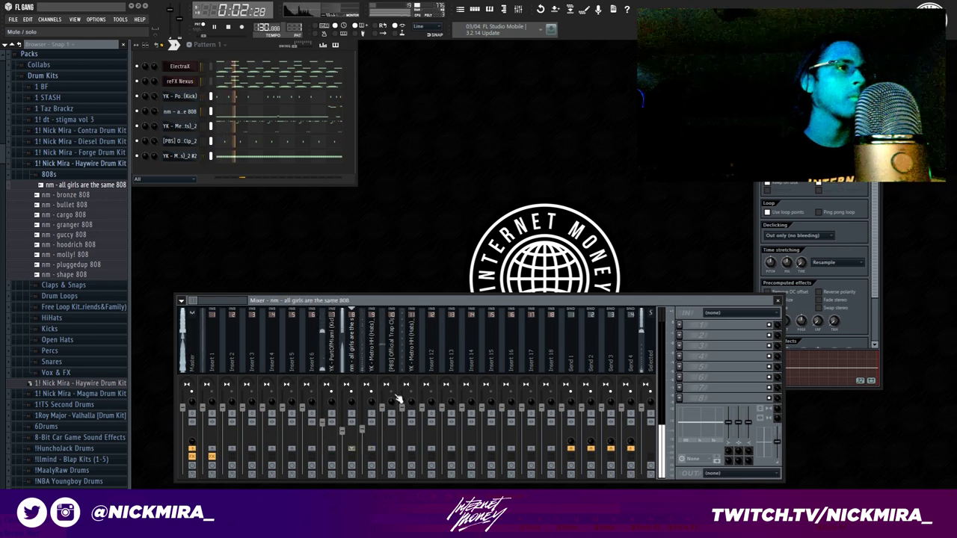
{"action": "left_click_drag", "start_coordinate": [382, 408], "coordinate": [382, 423]}
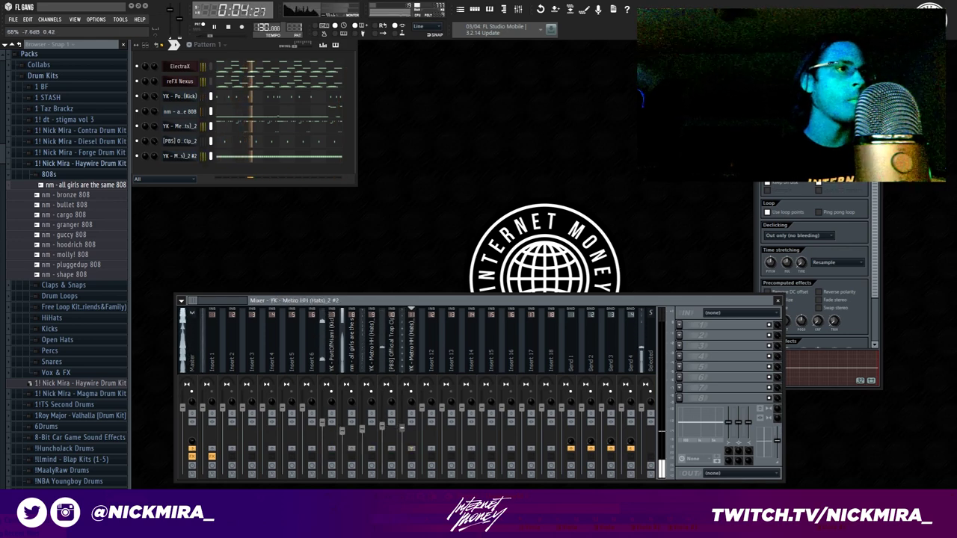
Link the ElectraX and Nexus channels to consecutive mixer tracks starting from Insert 1.
{"action": "right_click", "coordinate": [213, 308]}
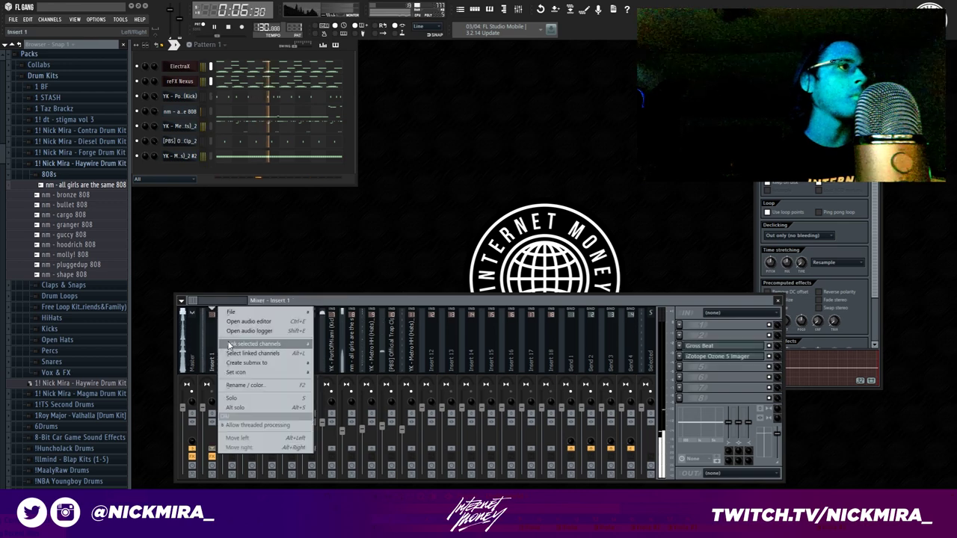
{"action": "mouse_move", "coordinate": [270, 336]}
{"action": "left_click", "coordinate": [338, 341]}
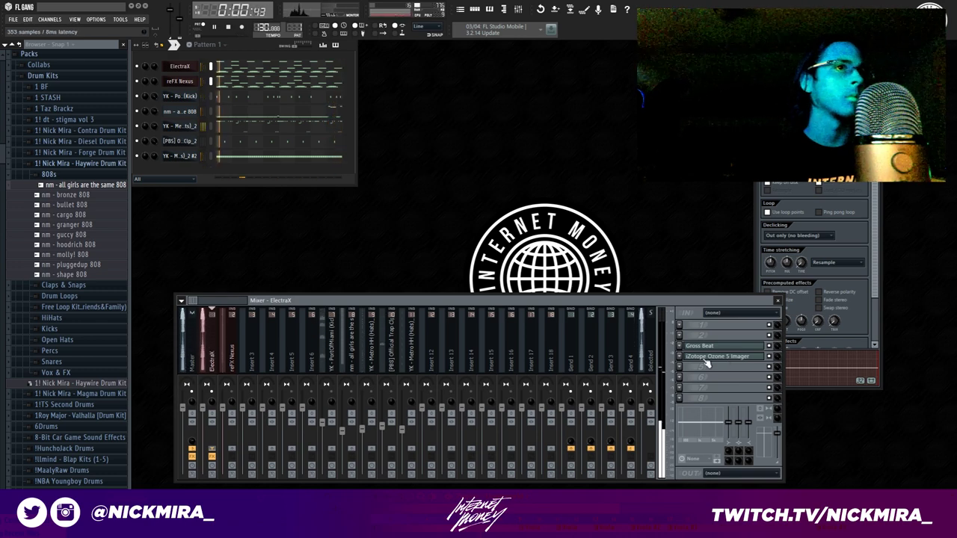
Copy the ElectraX mixer track state, including Gross Beat and iZotope Ozone 5 Imager, onto mixer track 2.
{"action": "right_click", "coordinate": [210, 346]}
{"action": "mouse_move", "coordinate": [294, 311]}
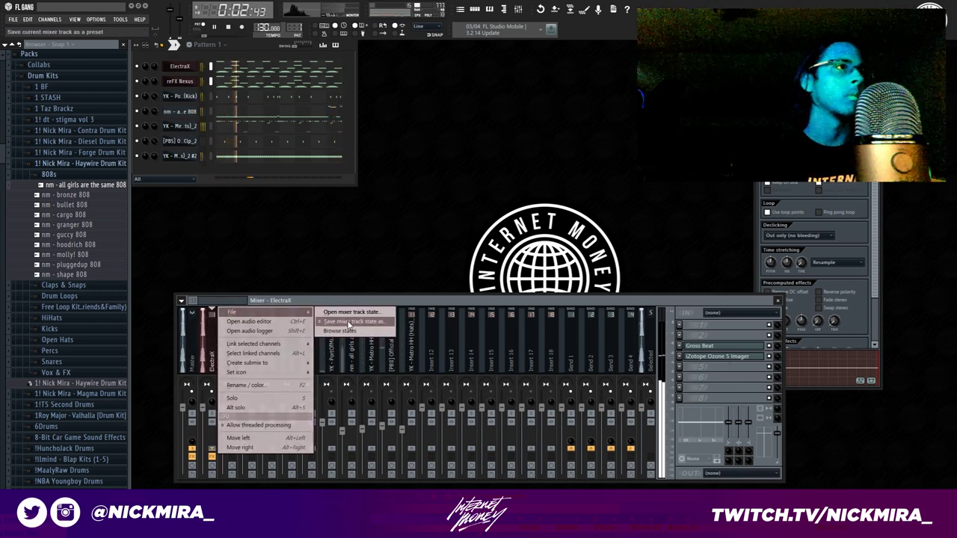
{"action": "left_click_drag", "start_coordinate": [343, 312], "coordinate": [230, 350]}
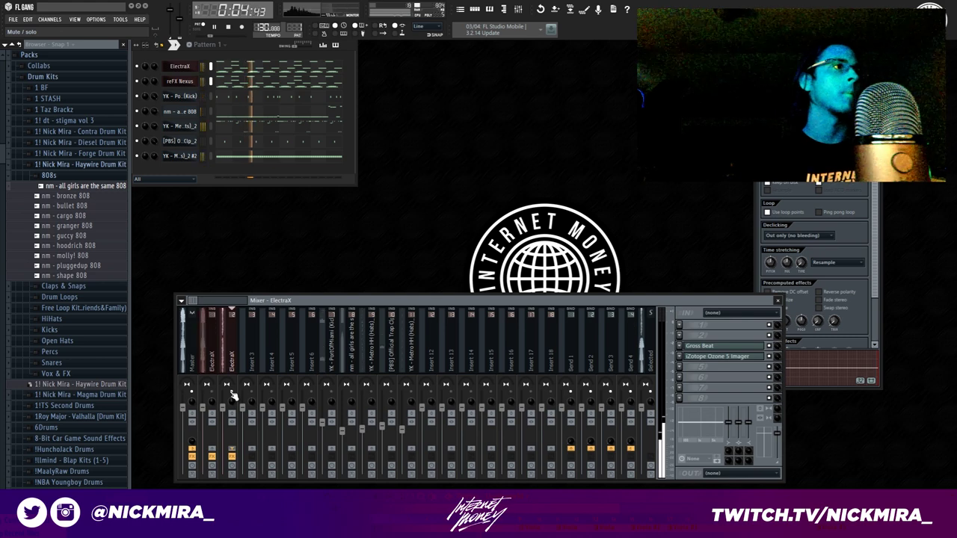
Rename mixer track 2 as Ne x and lower the volumes of the ElectraX and Ne x tracks.
{"action": "right_click", "coordinate": [230, 361]}
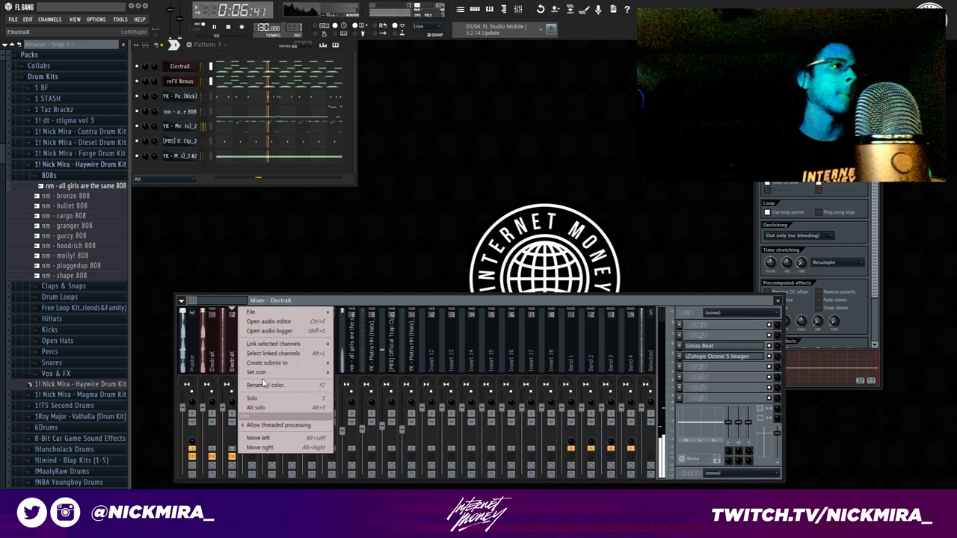
{"action": "left_click", "coordinate": [269, 389]}
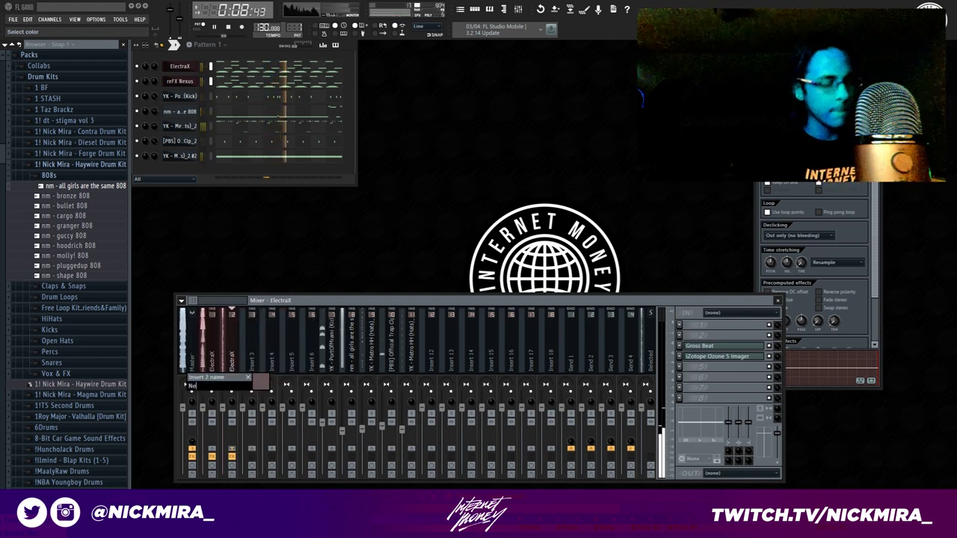
{"action": "type", "text": "Ne x"}
{"action": "key", "text": "Return"}
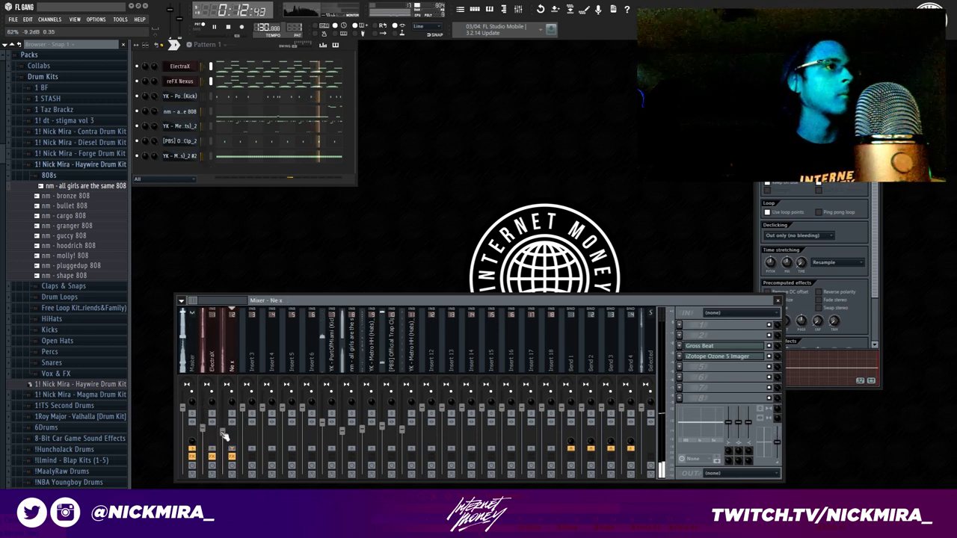
Open the Fruity Limiter on the master track and check the master level during playback.
{"action": "left_click", "coordinate": [191, 352]}
{"action": "left_click", "coordinate": [714, 356]}
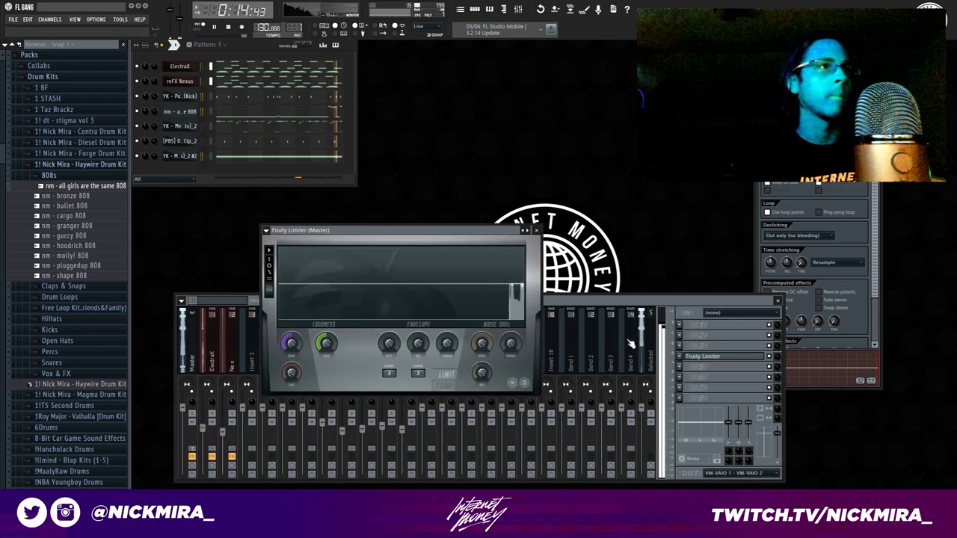
{"action": "key", "text": "space"}
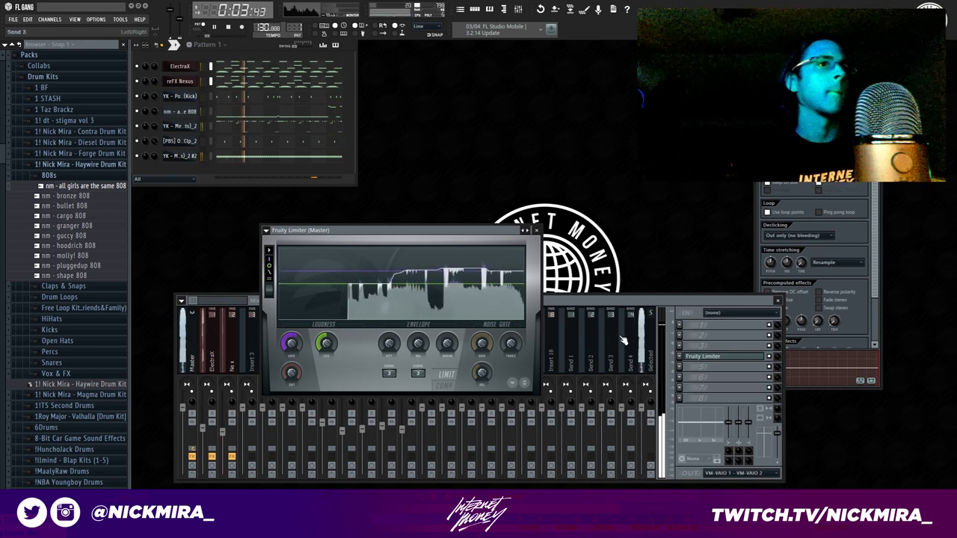
Add Fruity Parametric EQ 2 ahead of the master limiter and boost band 2 by about 1.6 dB near 59 Hz.
{"action": "left_click", "coordinate": [686, 356]}
{"action": "left_click", "coordinate": [685, 356]}
{"action": "mouse_move", "coordinate": [680, 349]}
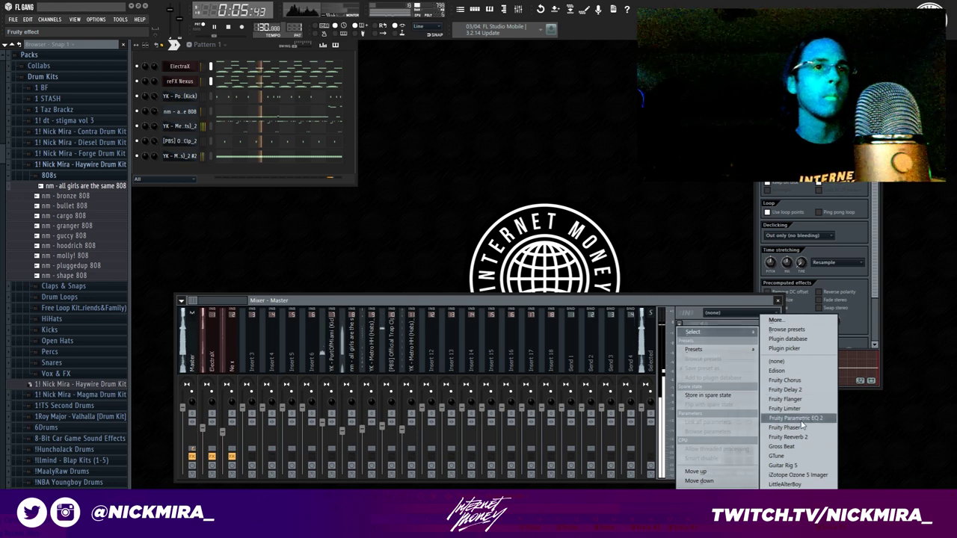
{"action": "left_click", "coordinate": [795, 418]}
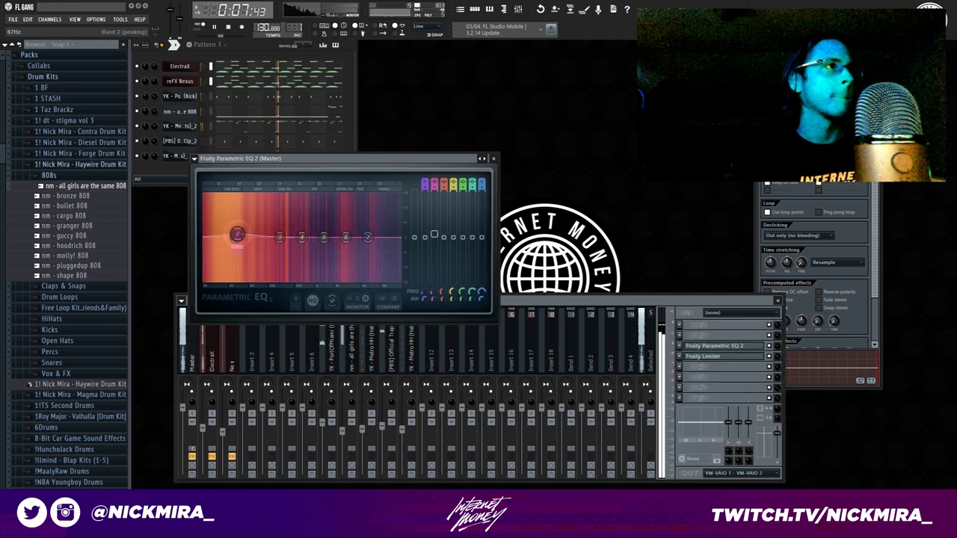
{"action": "scroll", "coordinate": [238, 236], "scroll_direction": "down", "scroll_amount": 5}
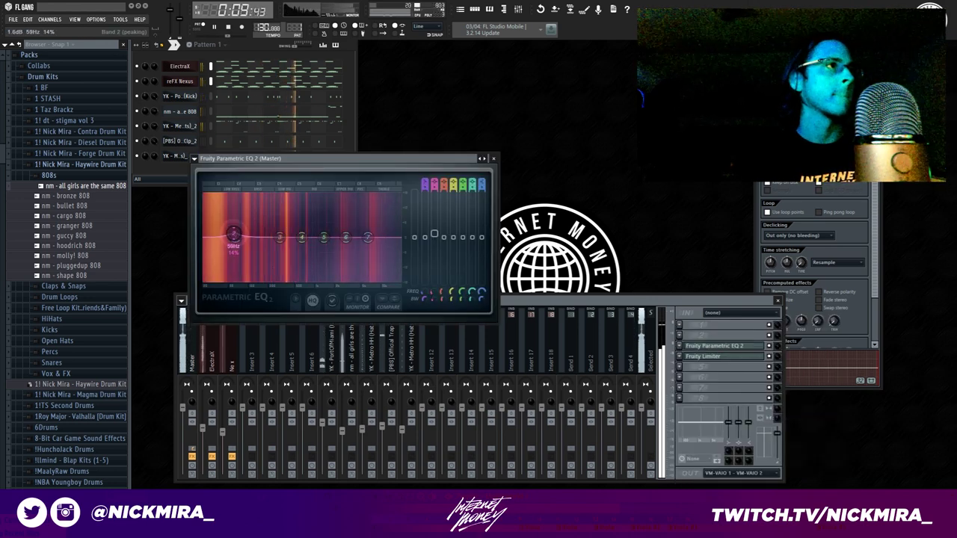
{"action": "key", "text": "Escape"}
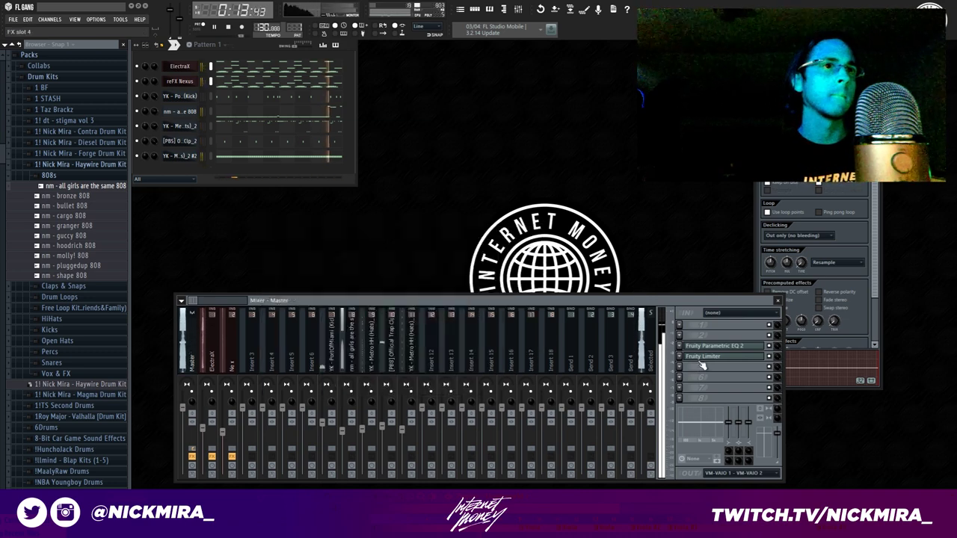
Set the master Fruity Limiter's gain to 5.0 dB.
{"action": "left_click", "coordinate": [698, 364]}
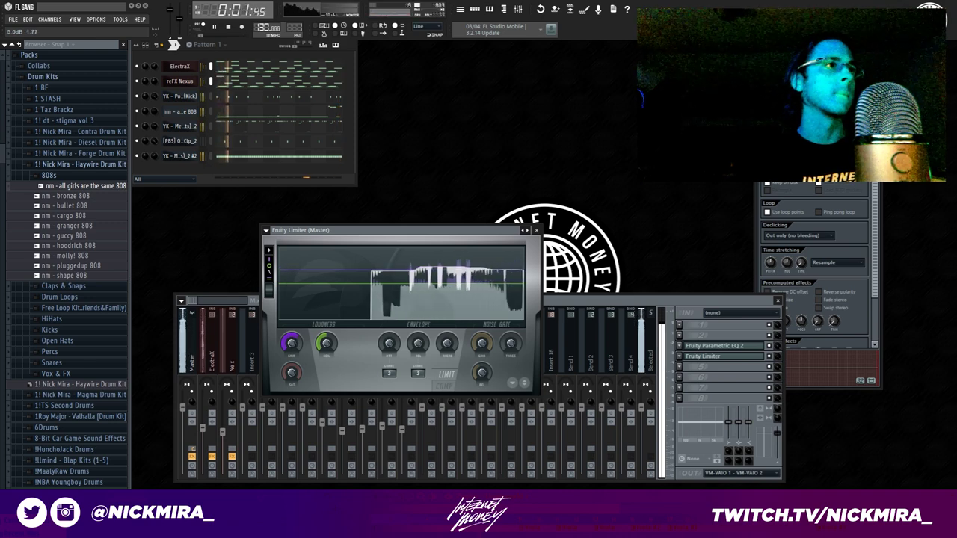
{"action": "left_click", "coordinate": [533, 230]}
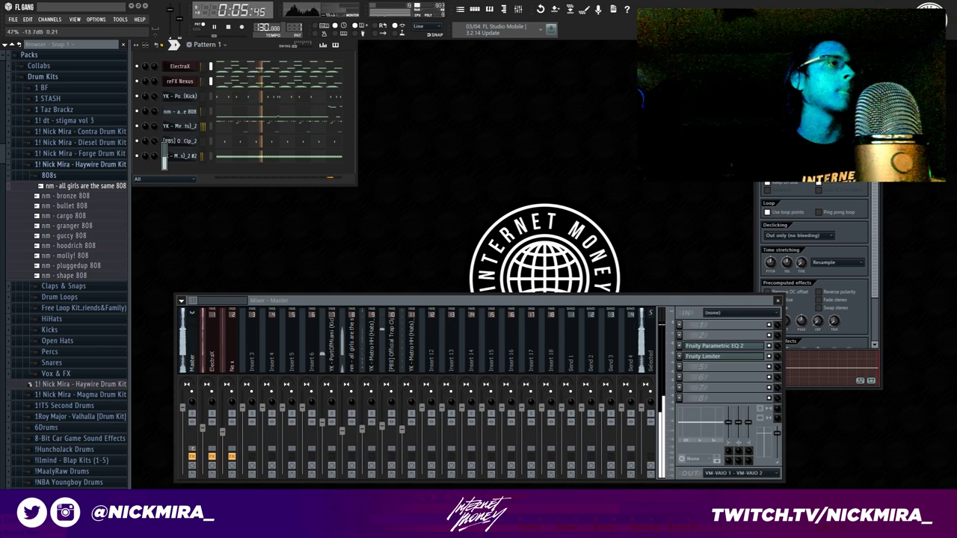
Audition percs from the Haywire Drum Kit and add nm - sticktalk perc as a new channel below the second hi-hat.
{"action": "left_click", "coordinate": [48, 175]}
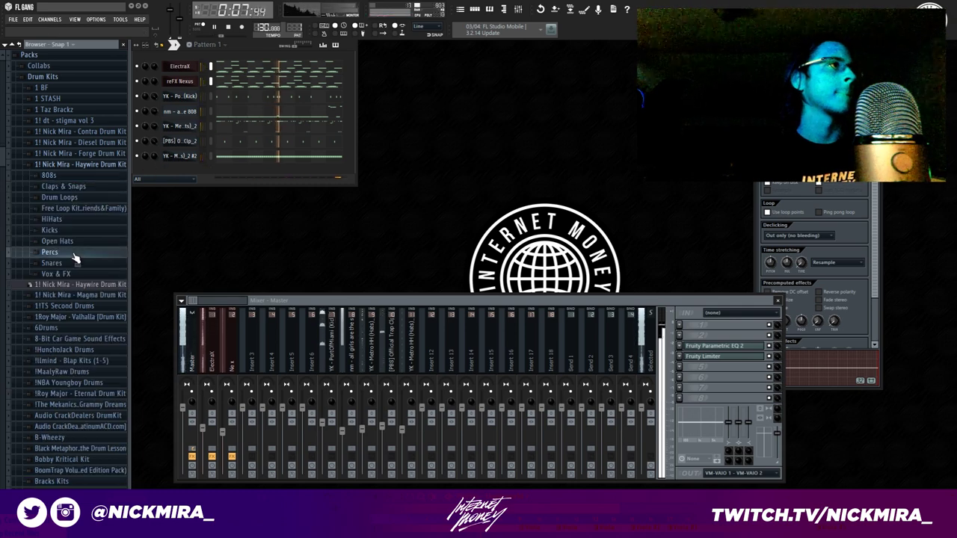
{"action": "left_click", "coordinate": [49, 252]}
{"action": "left_click", "coordinate": [78, 273]}
{"action": "left_click", "coordinate": [100, 324]}
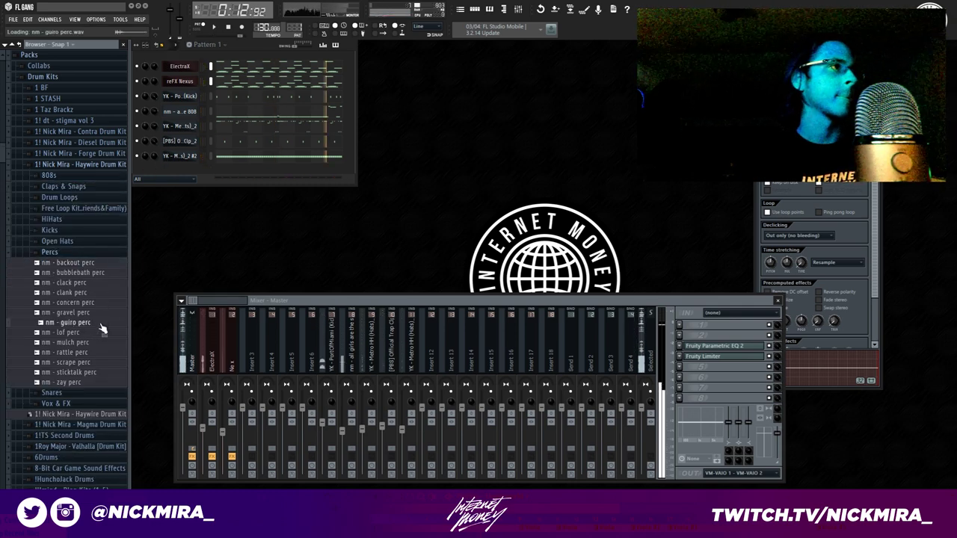
{"action": "left_click", "coordinate": [88, 362]}
{"action": "left_click_drag", "start_coordinate": [94, 370], "coordinate": [241, 172]}
Program a repeating sticktalk perc rhythm across the whole of Pattern 1.
{"action": "key", "text": "Up"}
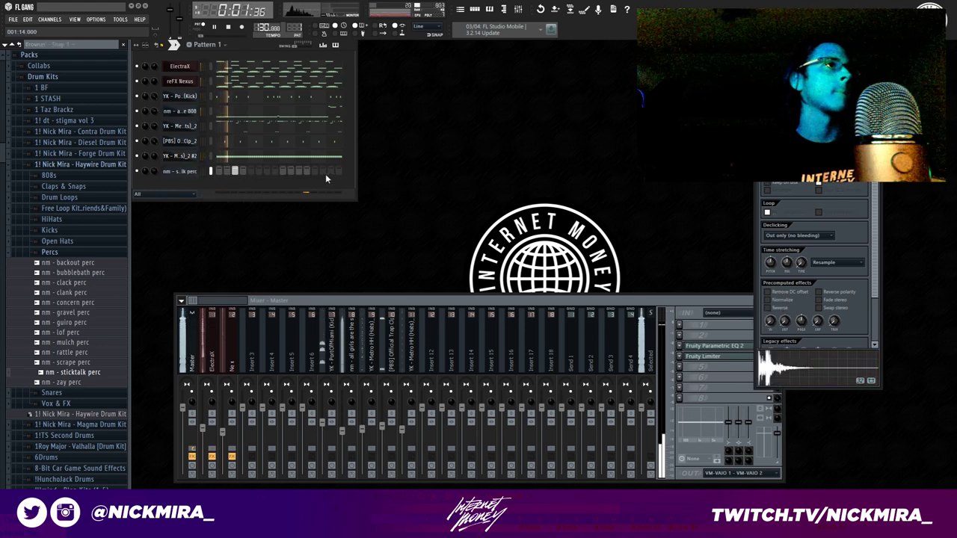
{"action": "right_click", "coordinate": [196, 170]}
{"action": "left_click", "coordinate": [211, 172]}
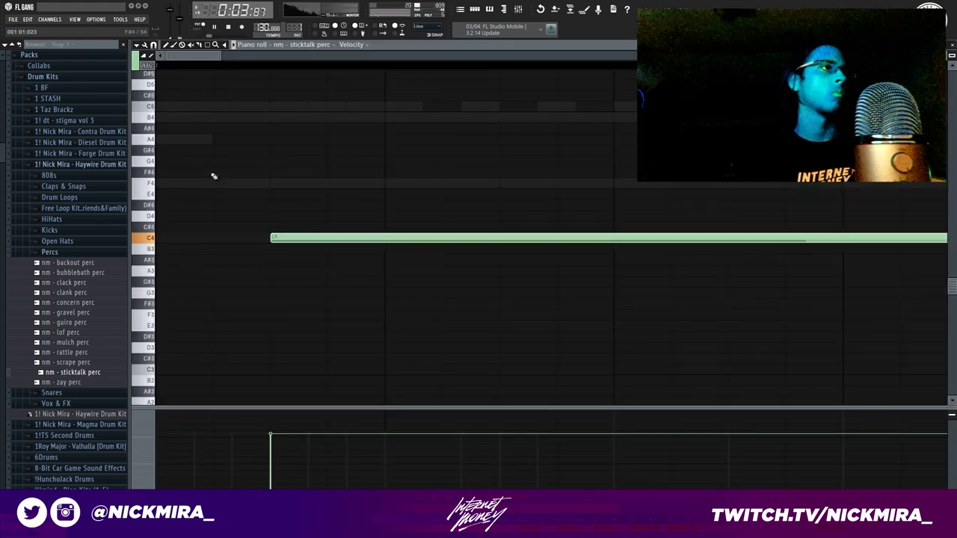
{"action": "key", "text": "F7"}
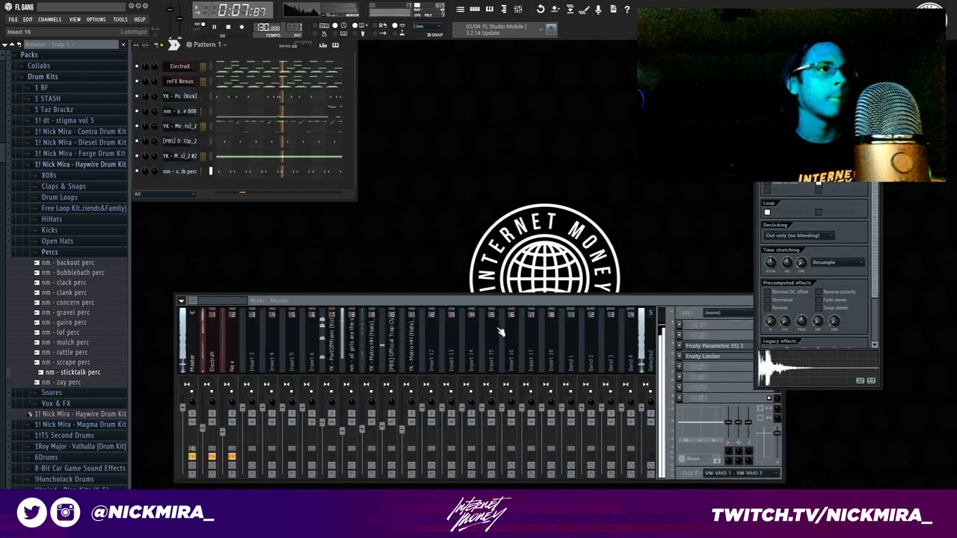
Link the sticktalk perc channel to mixer track 12 and lower that track's volume.
{"action": "right_click", "coordinate": [428, 344]}
{"action": "mouse_move", "coordinate": [486, 344]}
{"action": "left_click", "coordinate": [595, 349]}
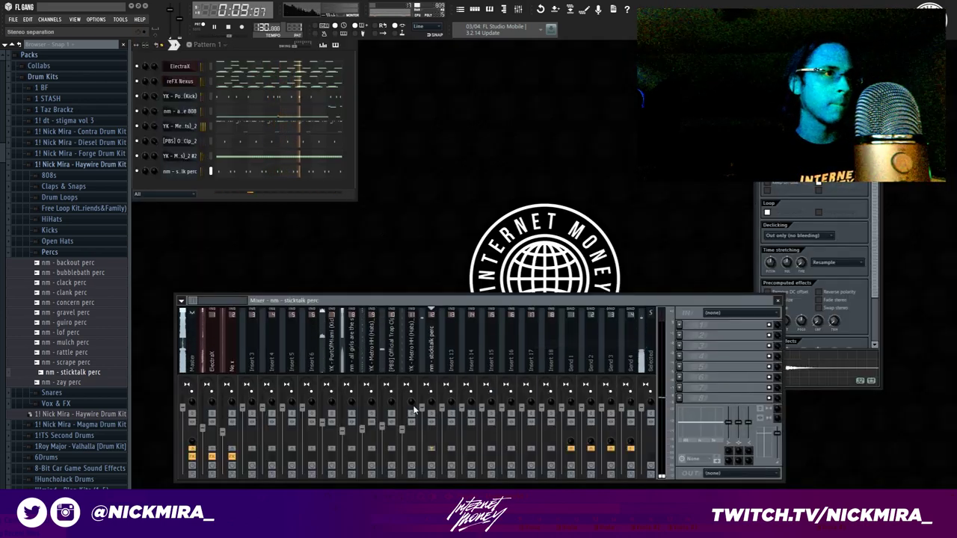
Lower the Ne x track's volume slightly and check the master limiter's response during playback.
{"action": "left_click", "coordinate": [214, 355]}
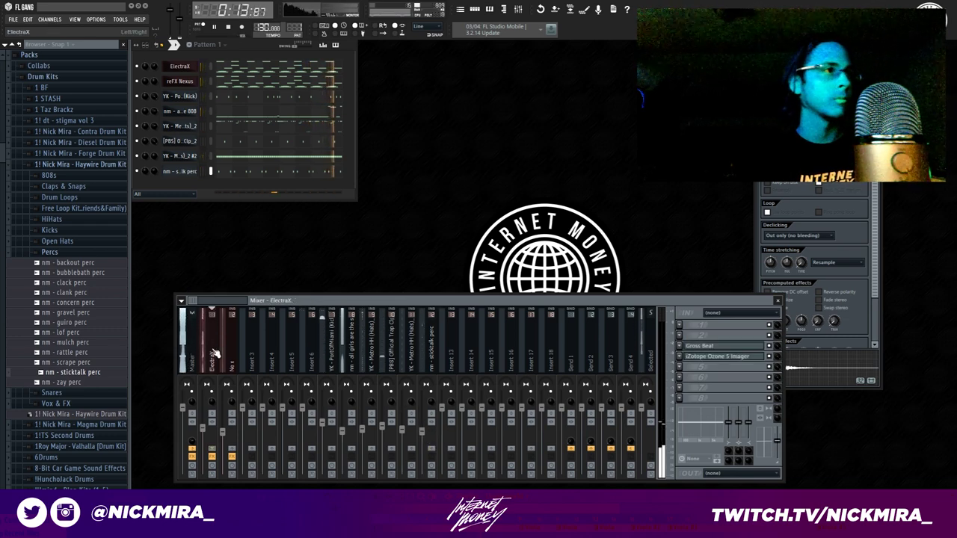
{"action": "left_click", "coordinate": [233, 408]}
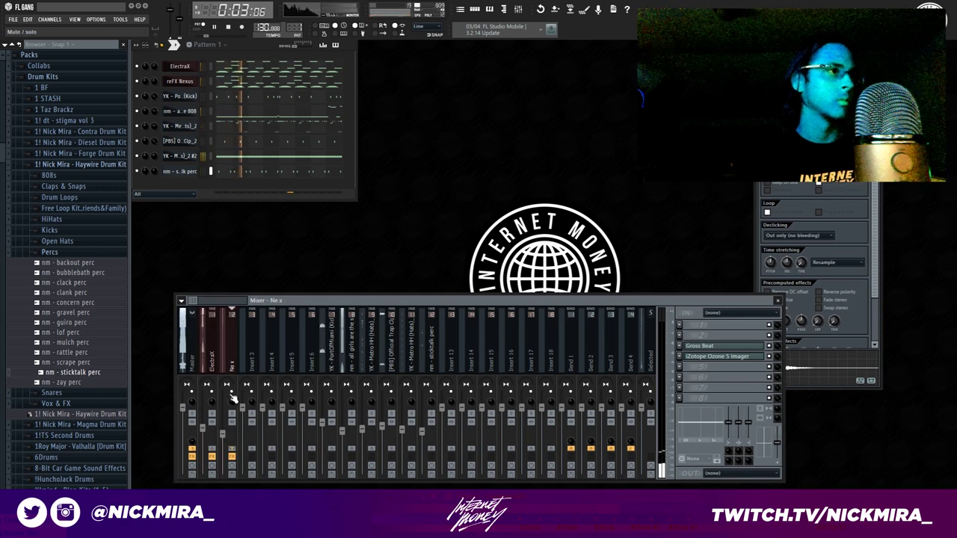
{"action": "left_click", "coordinate": [187, 334]}
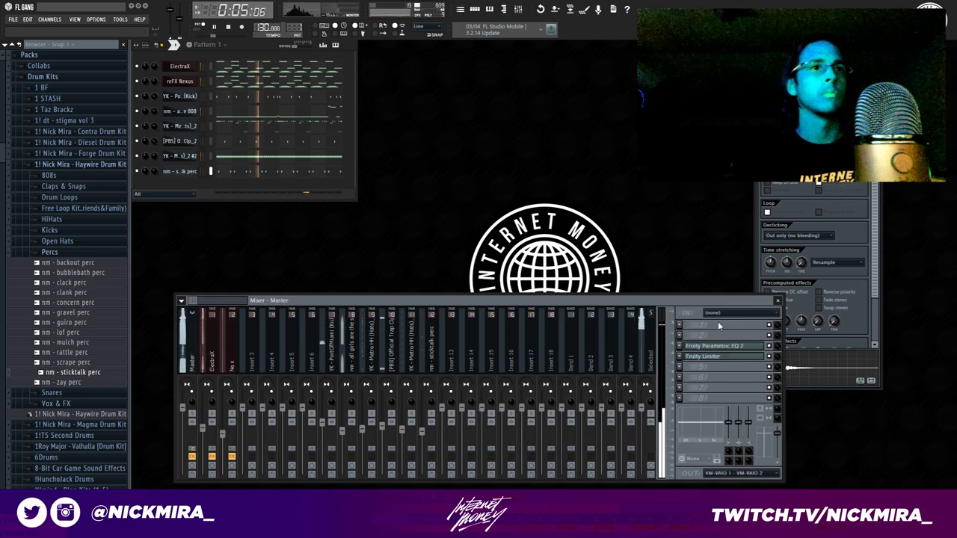
{"action": "left_click", "coordinate": [703, 356]}
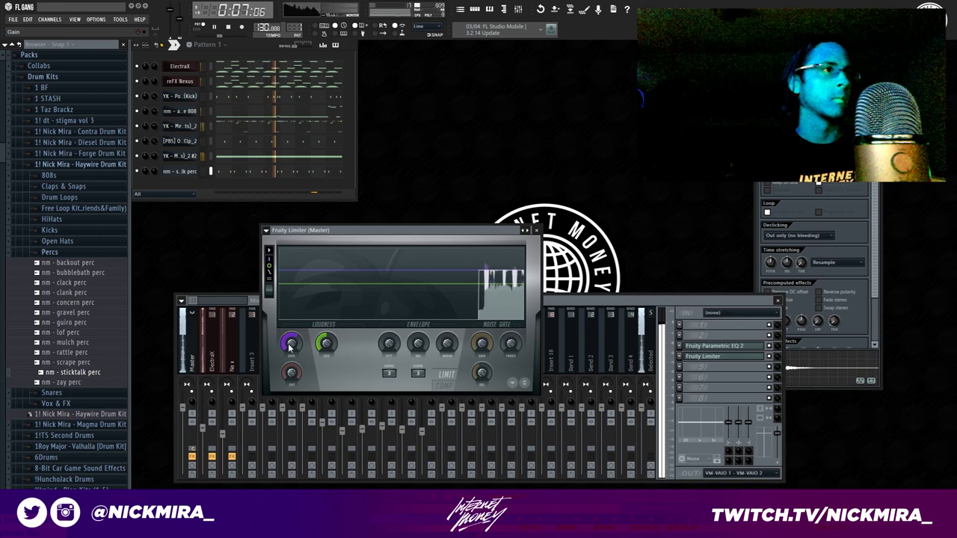
{"action": "key", "text": "Escape"}
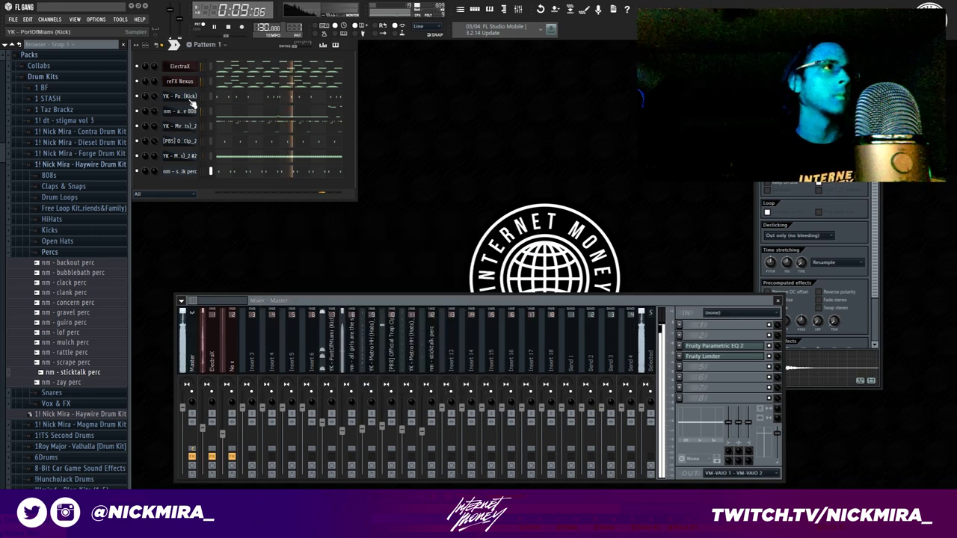
Split Pattern 1 by channel and place the resulting patterns on playlist Tracks 1 to 8 from bar 1.
{"action": "left_click", "coordinate": [49, 252]}
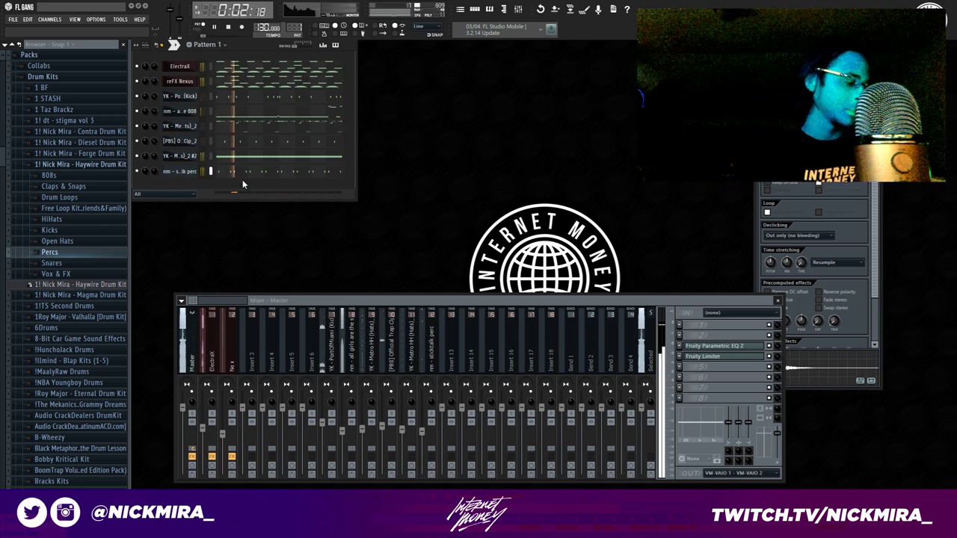
{"action": "left_click", "coordinate": [208, 44]}
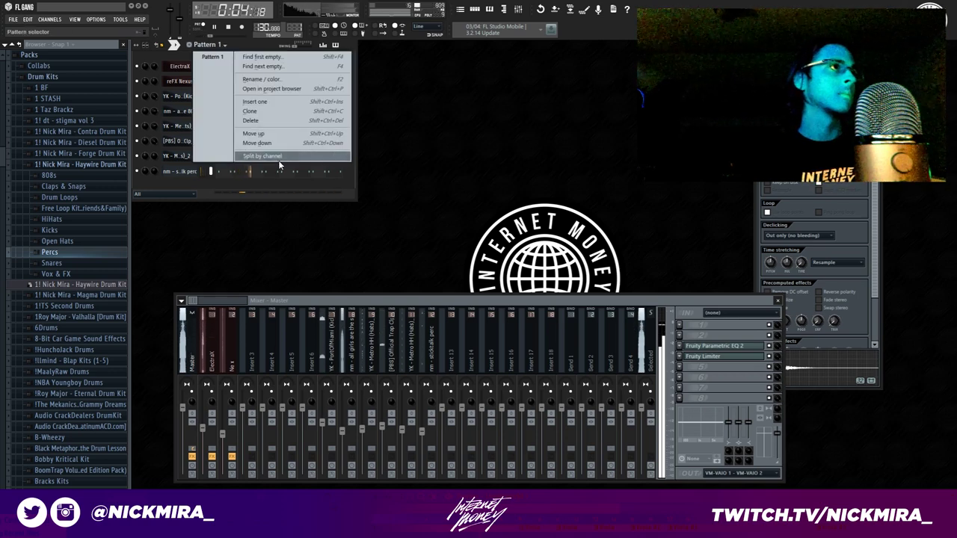
{"action": "left_click", "coordinate": [461, 9]}
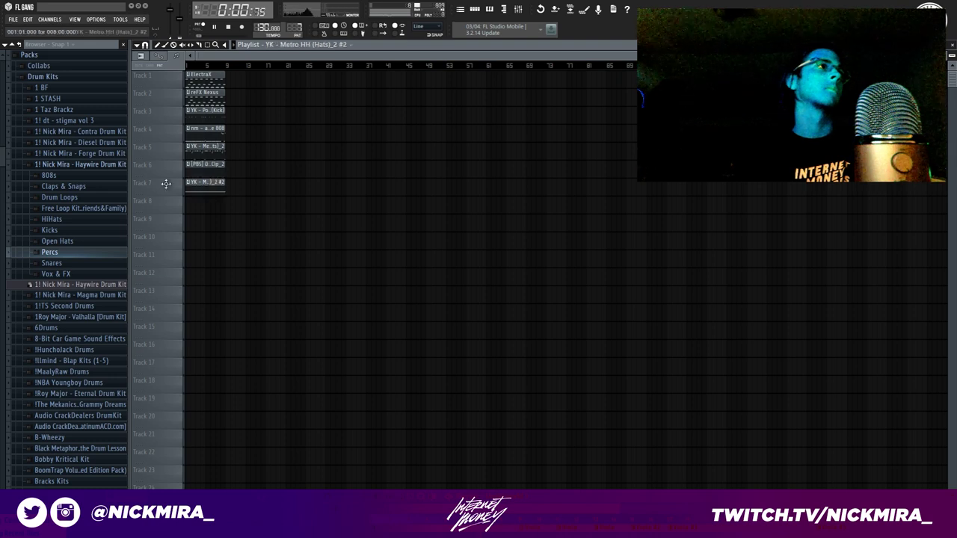
{"action": "left_click", "coordinate": [196, 202]}
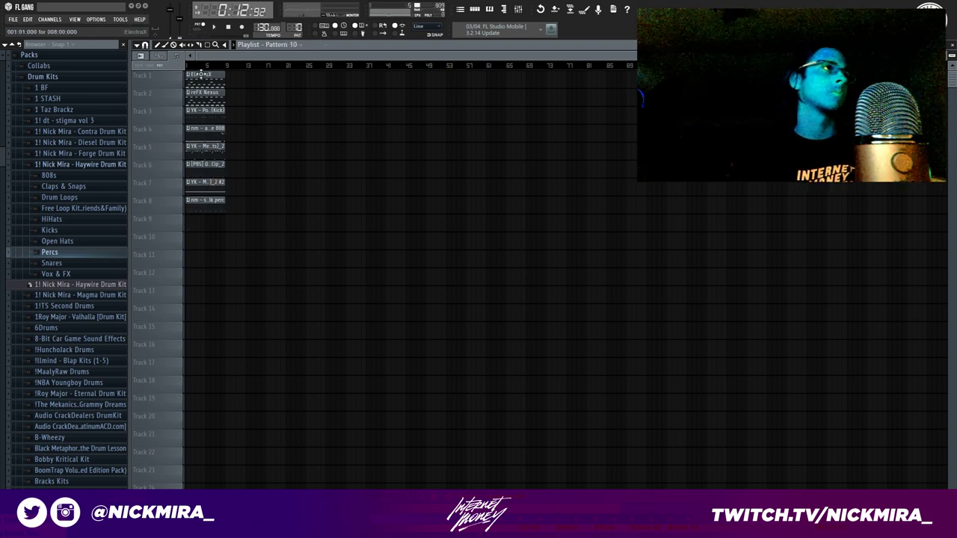
Duplicate all playlist clips to bar 9 and delete every drum and perc clip from the first eight bars.
{"action": "key", "text": "ctrl+a"}
{"action": "key", "text": "ctrl+b"}
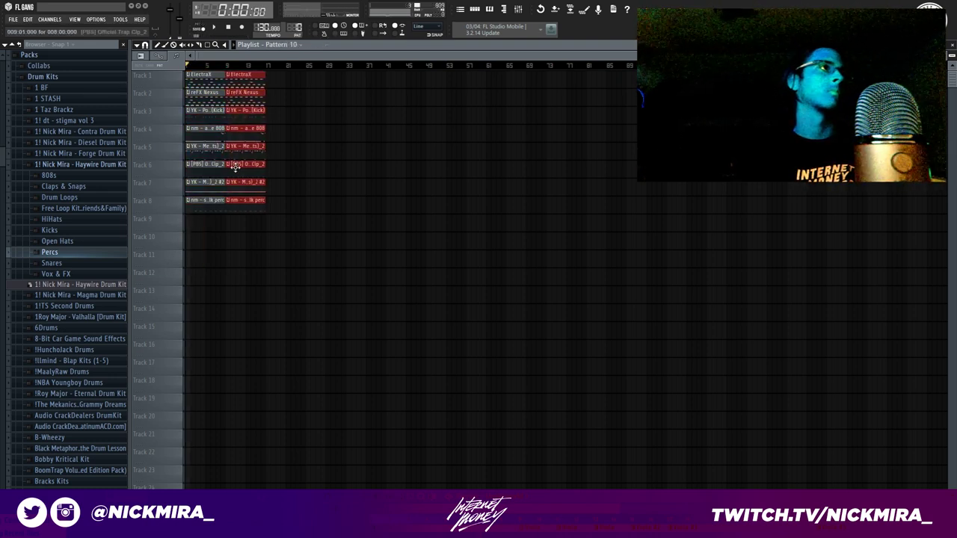
{"action": "scroll", "coordinate": [209, 72], "scroll_direction": "up", "scroll_amount": 5}
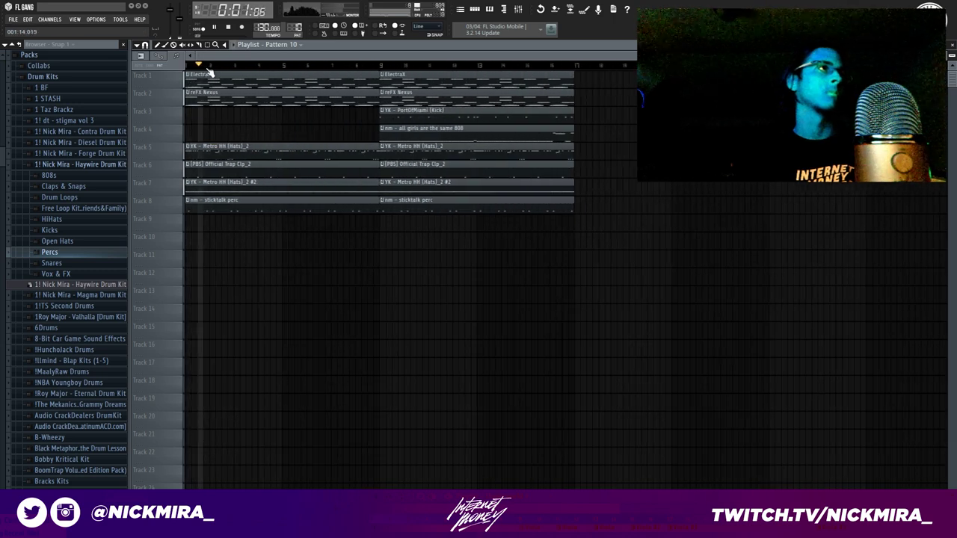
{"action": "left_click", "coordinate": [236, 85]}
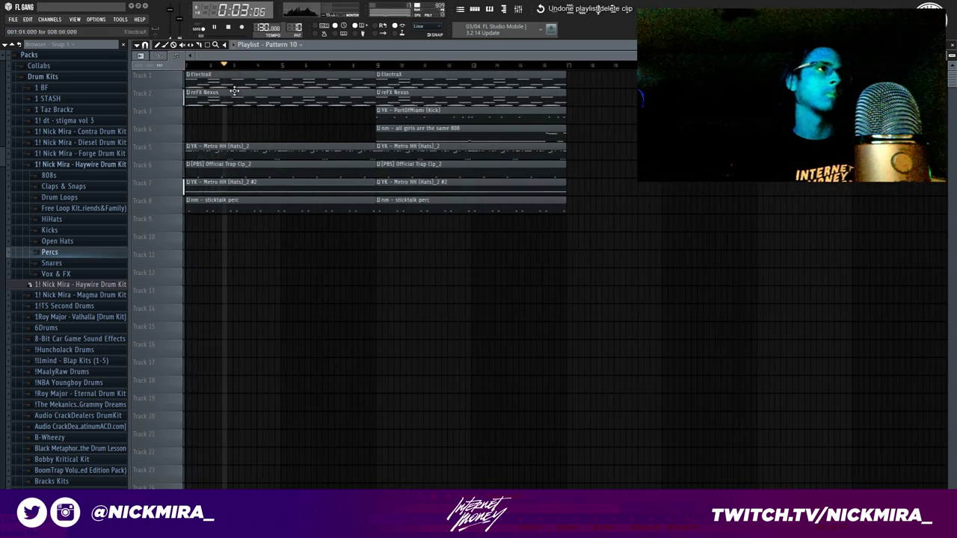
{"action": "right_click", "coordinate": [235, 182]}
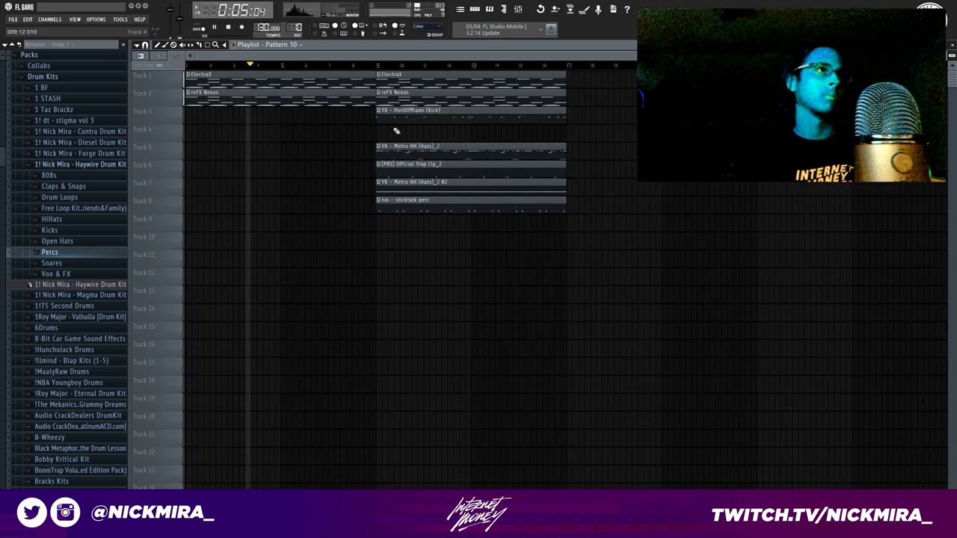
Duplicate the bar 9 section to bar 17 and leave the kick and 808 out of bars 9 to 16.
{"action": "key", "text": "ctrl+a"}
{"action": "key", "text": "ctrl+b"}
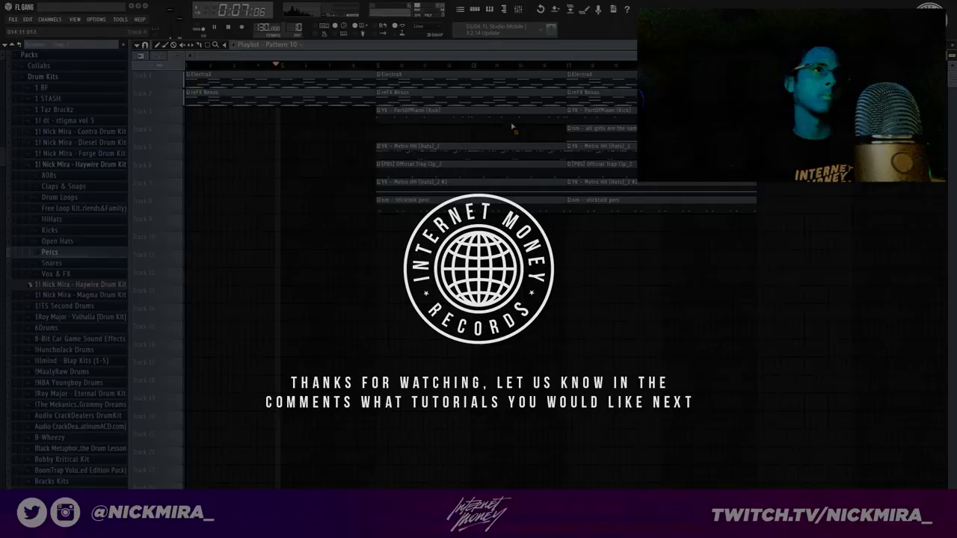
{"action": "left_click", "coordinate": [520, 10]}
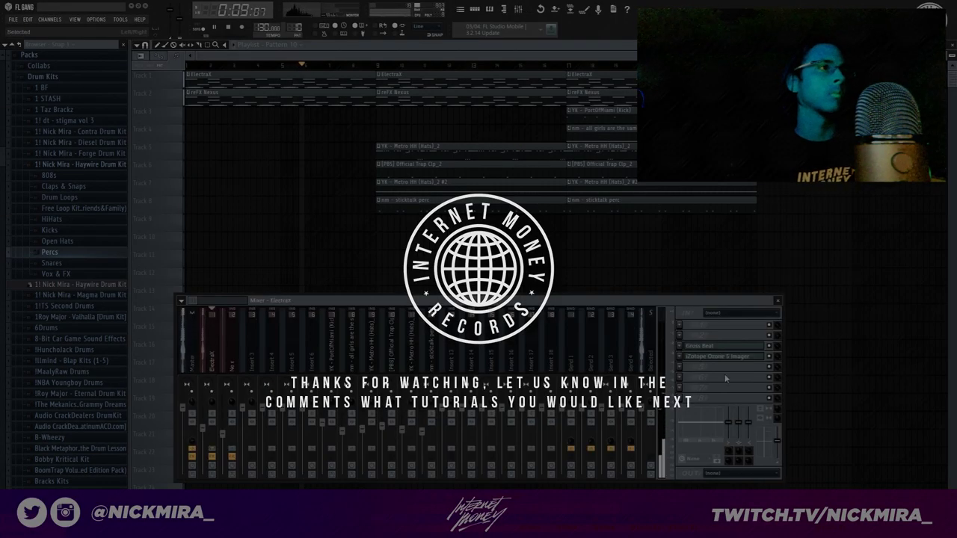